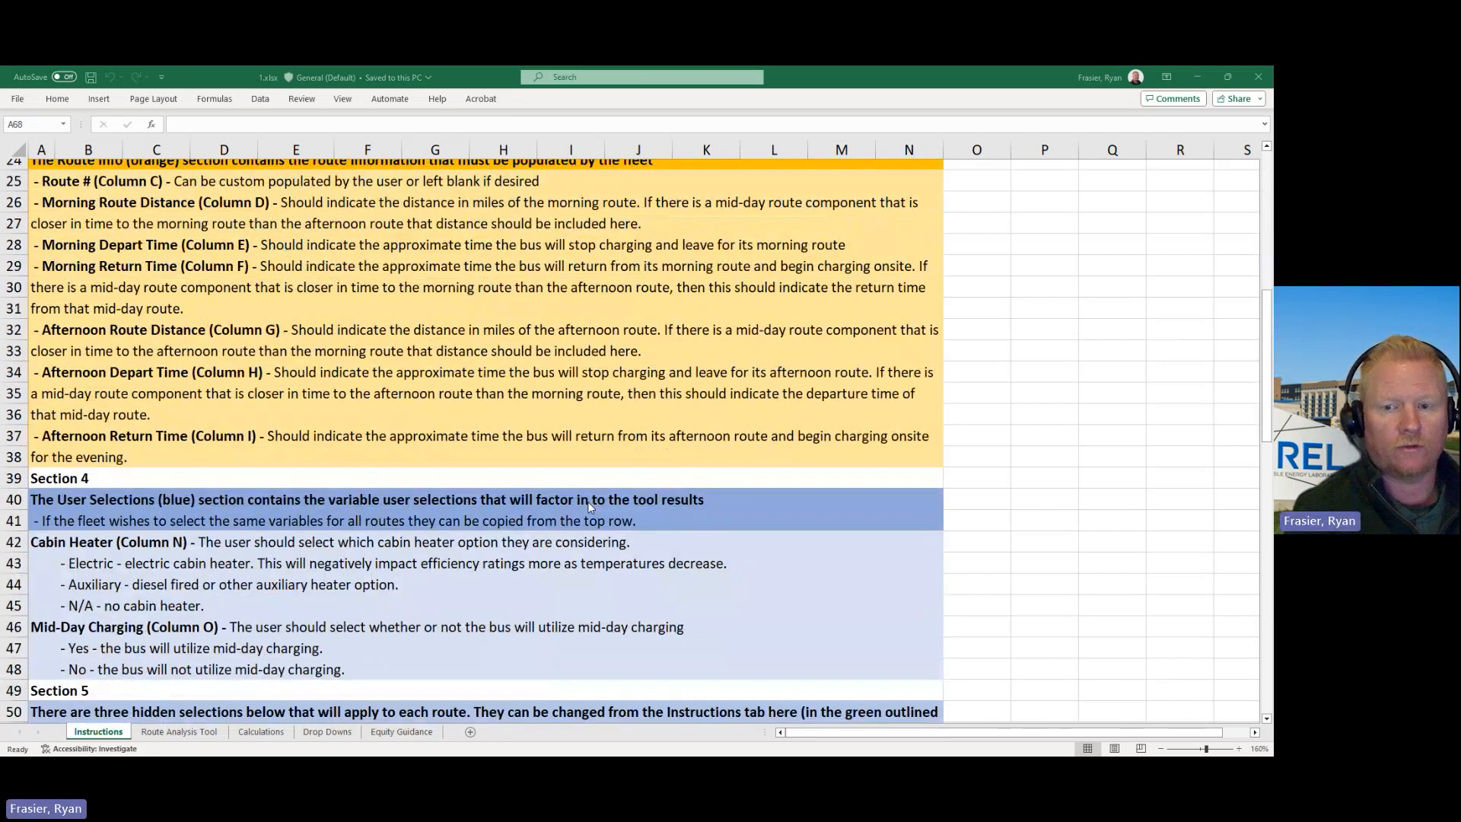
Review the Section 5 entries for planning risk factor, battery degradation level and minimum state-of-charge in the instructions
{"action": "scroll", "coordinate": [587, 500], "scroll_direction": "down", "scroll_amount": 3}
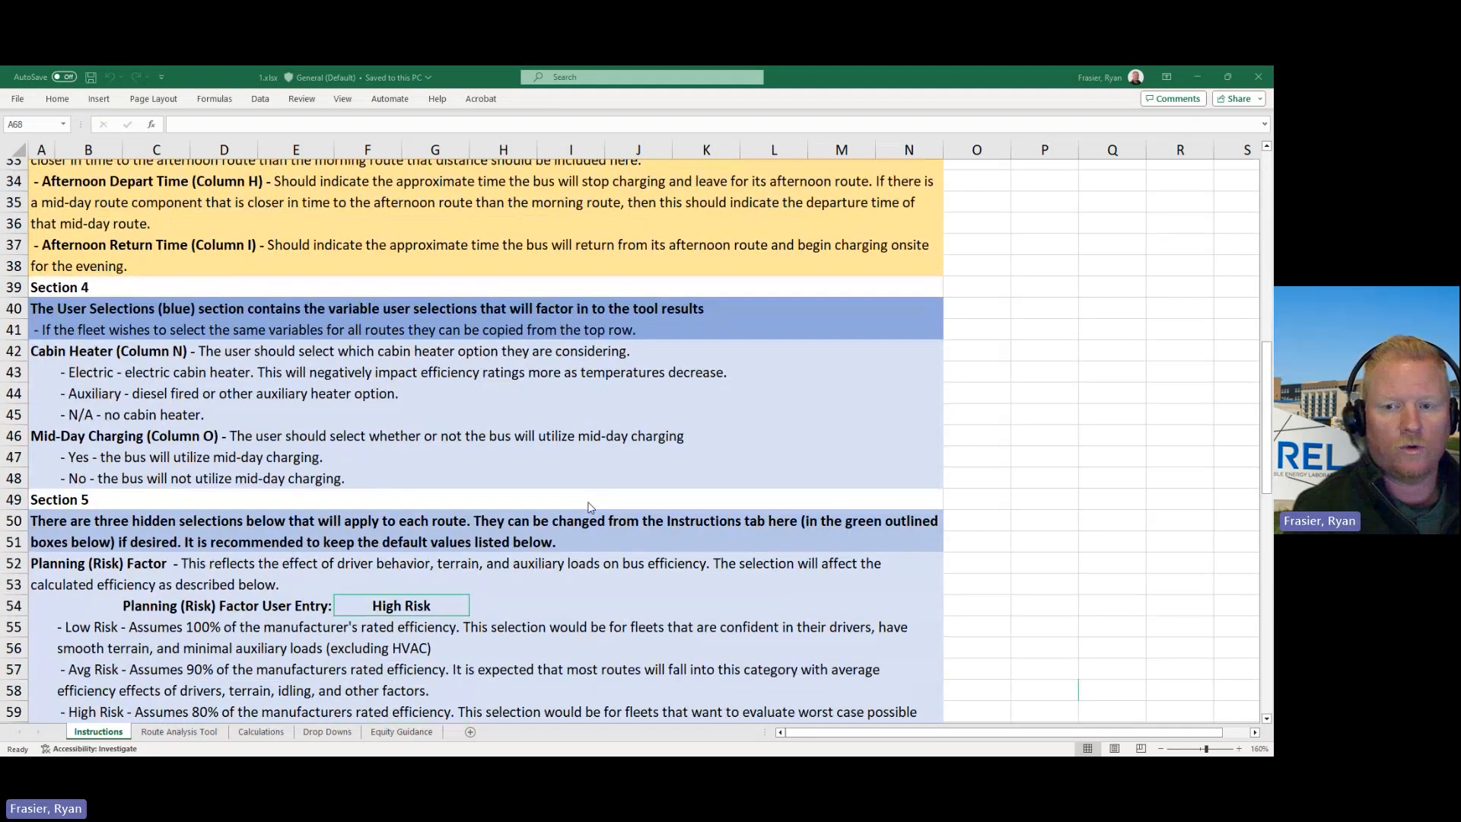
{"action": "scroll", "coordinate": [590, 507], "scroll_direction": "down", "scroll_amount": 1}
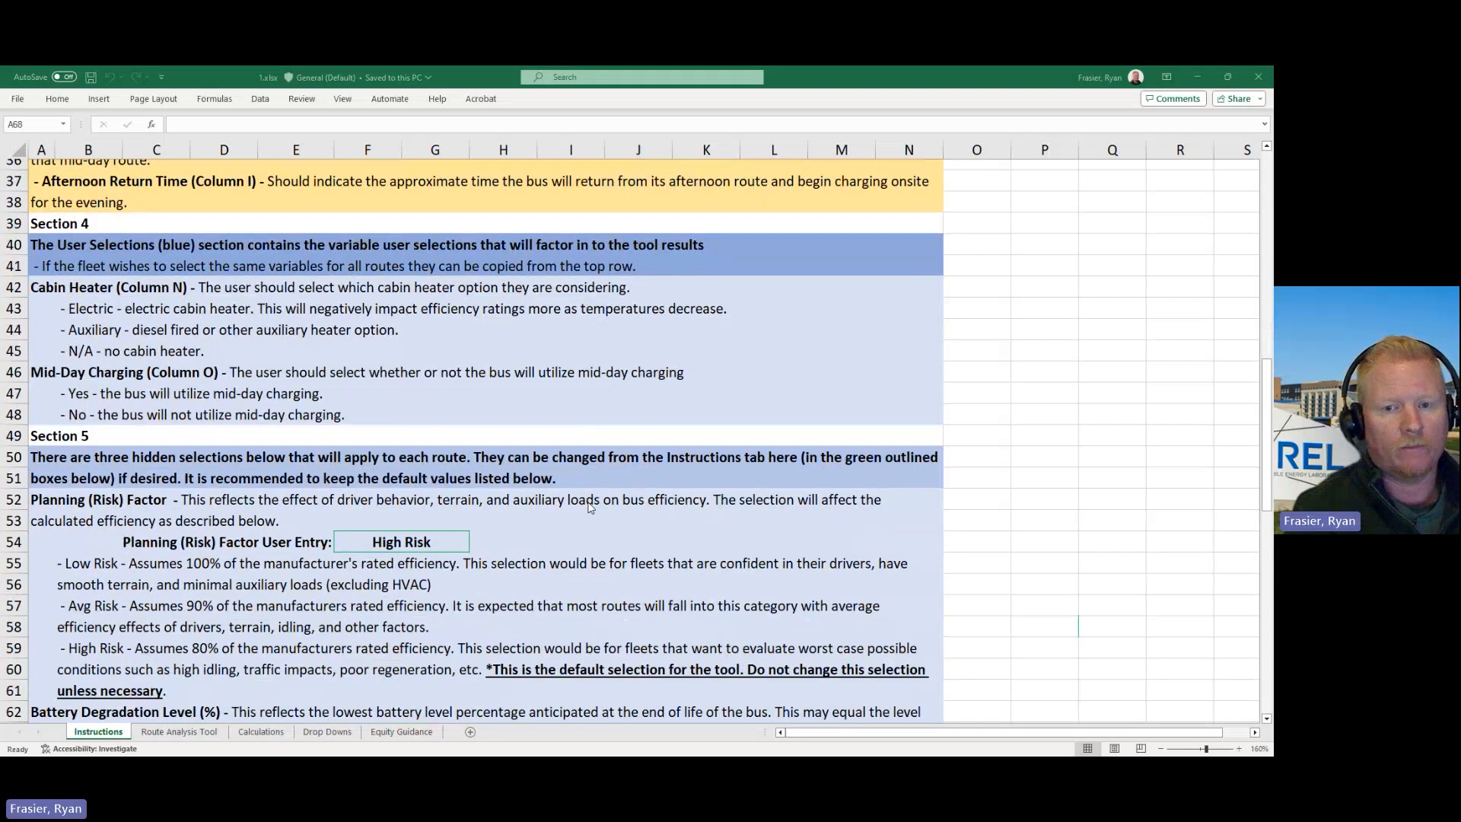
{"action": "scroll", "coordinate": [590, 506], "scroll_direction": "down", "scroll_amount": 1}
{"action": "scroll", "coordinate": [590, 506], "scroll_direction": "down", "scroll_amount": 2}
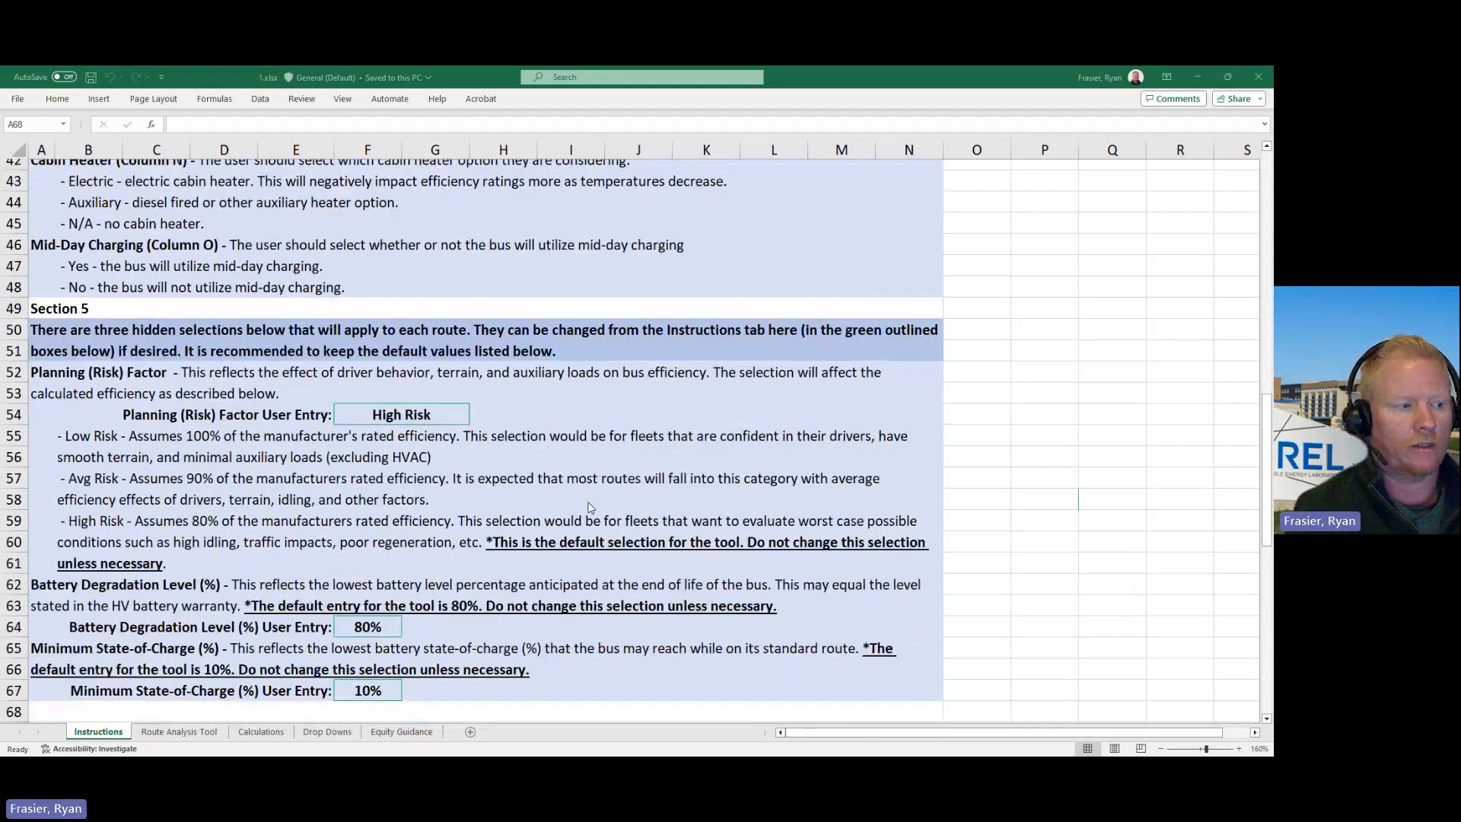
{"action": "left_click", "coordinate": [447, 347]}
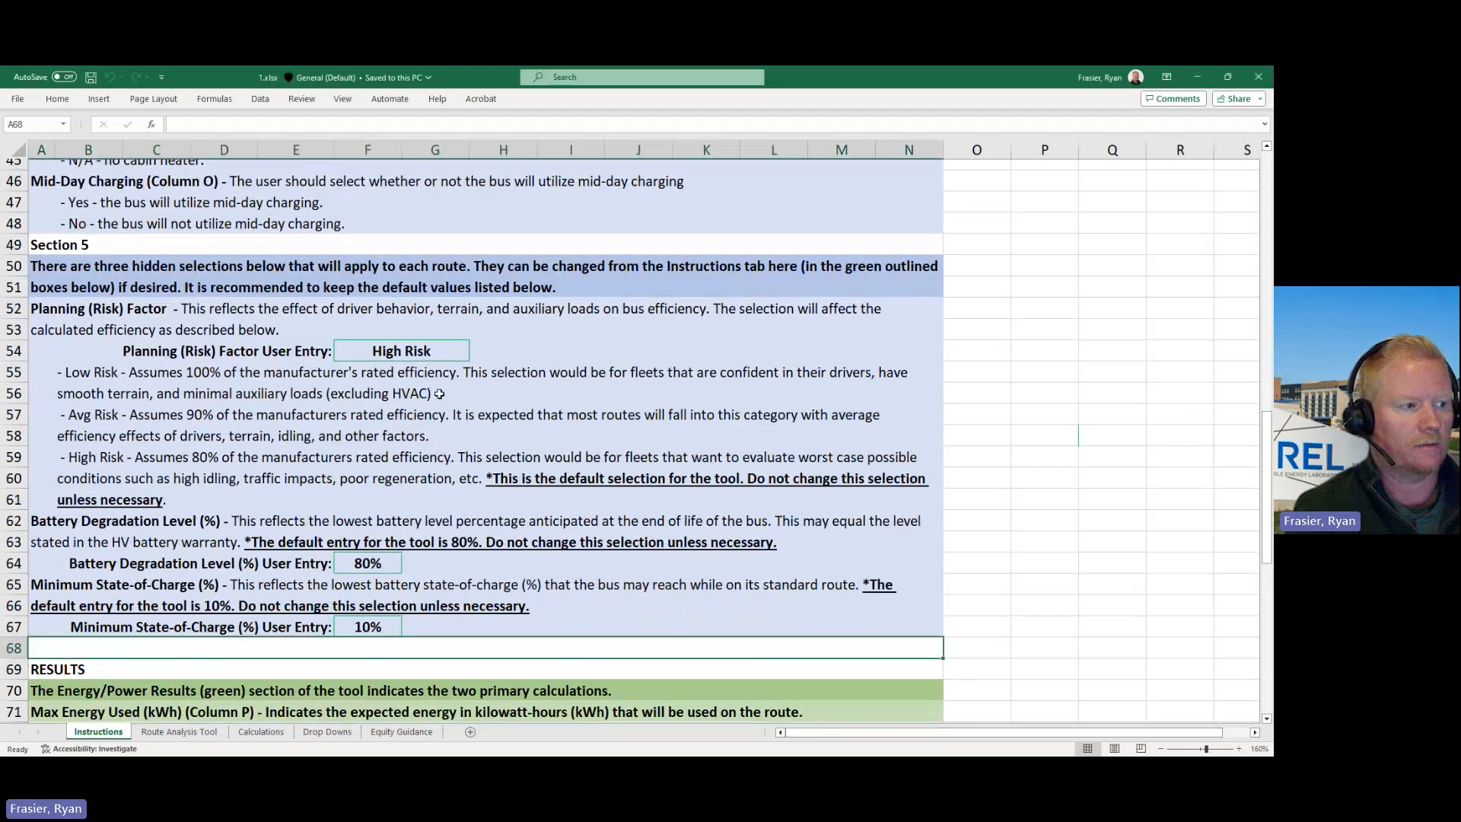
{"action": "left_click", "coordinate": [391, 572]}
{"action": "left_click", "coordinate": [384, 626]}
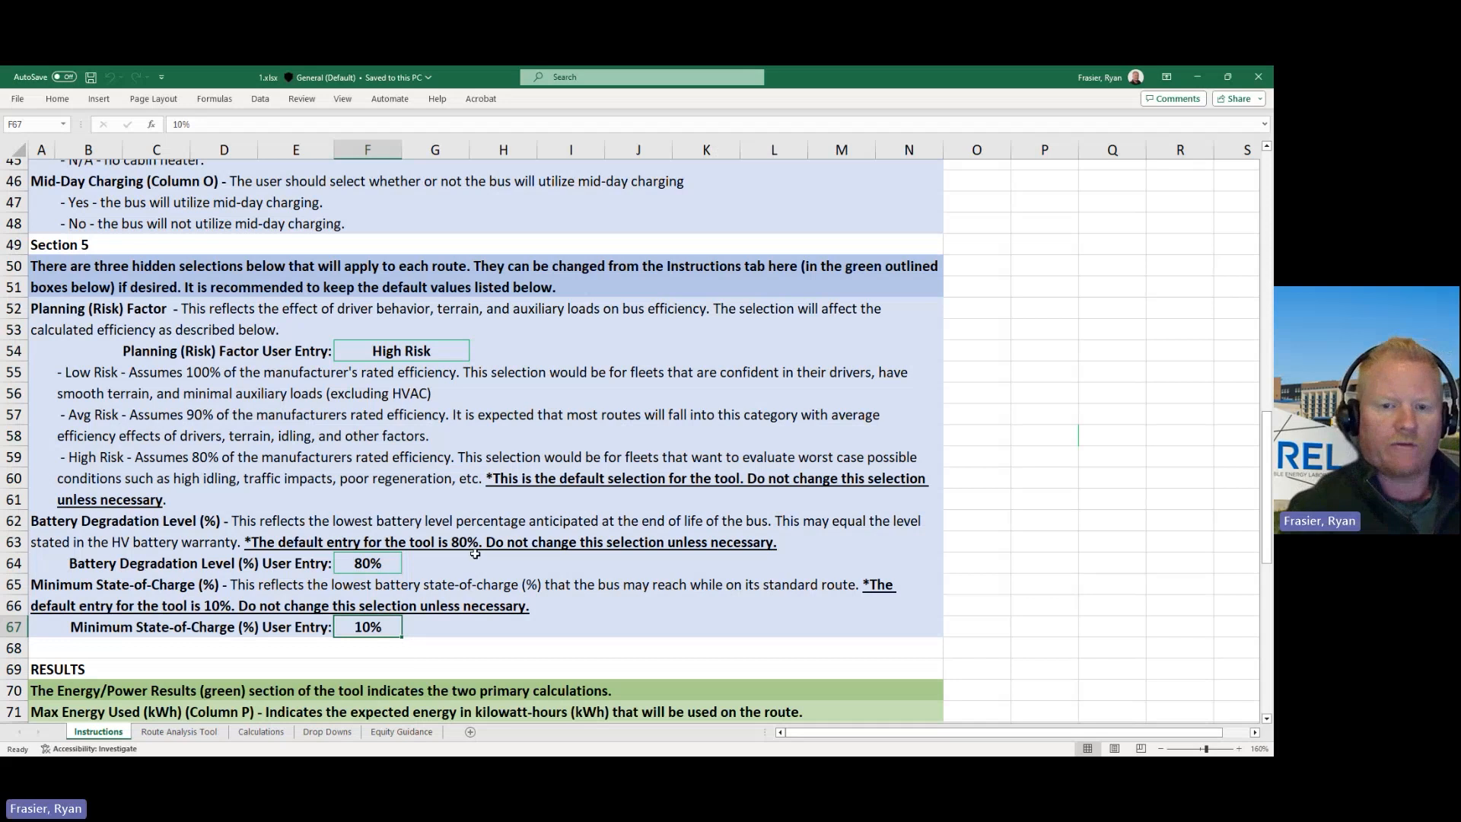
Switch the Planning (Risk) Factor entry to Avg Risk and back to High Risk
{"action": "left_click", "coordinate": [431, 360]}
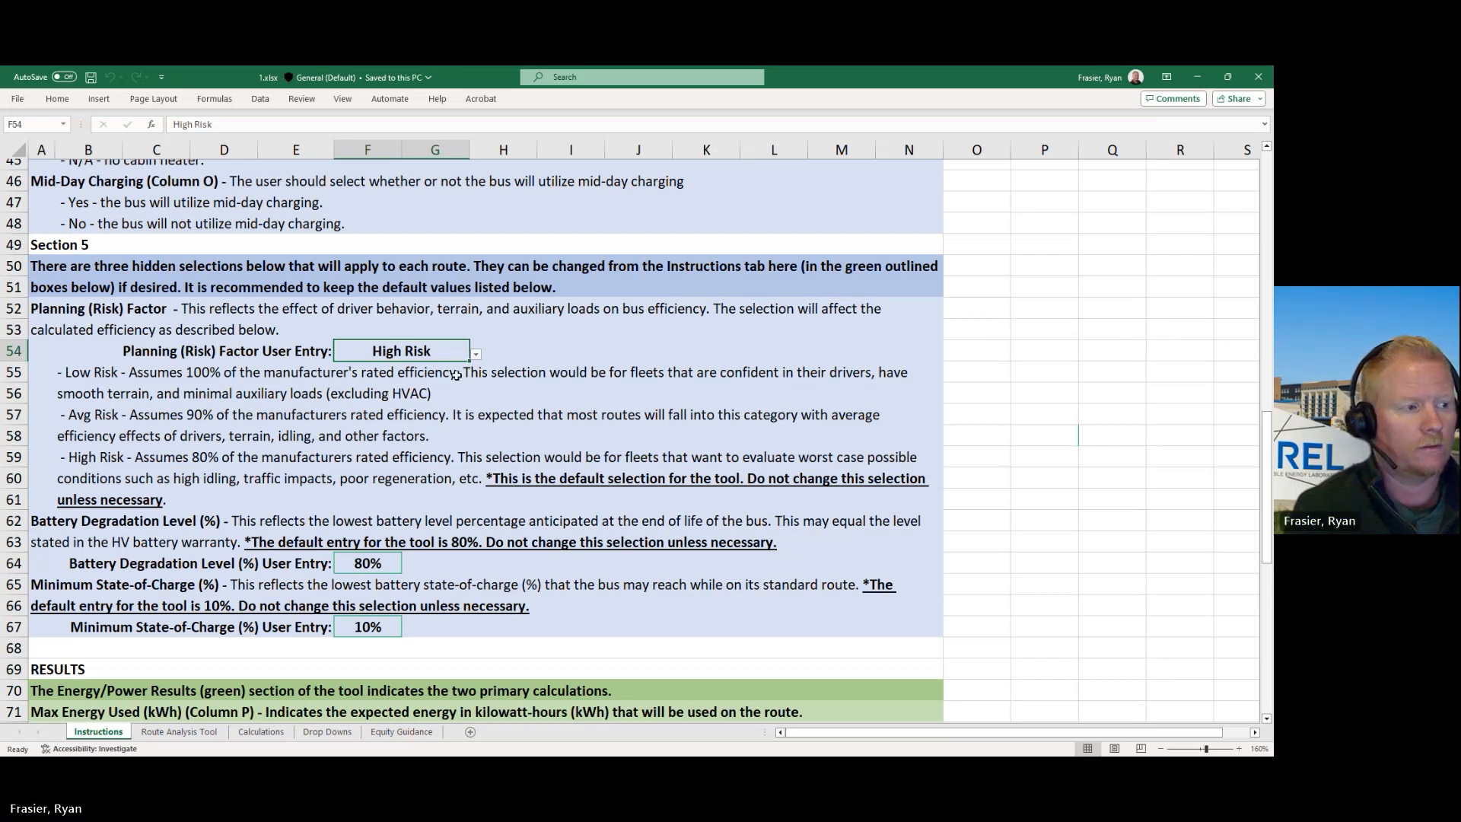
{"action": "left_click", "coordinate": [475, 354]}
{"action": "left_click", "coordinate": [432, 380]}
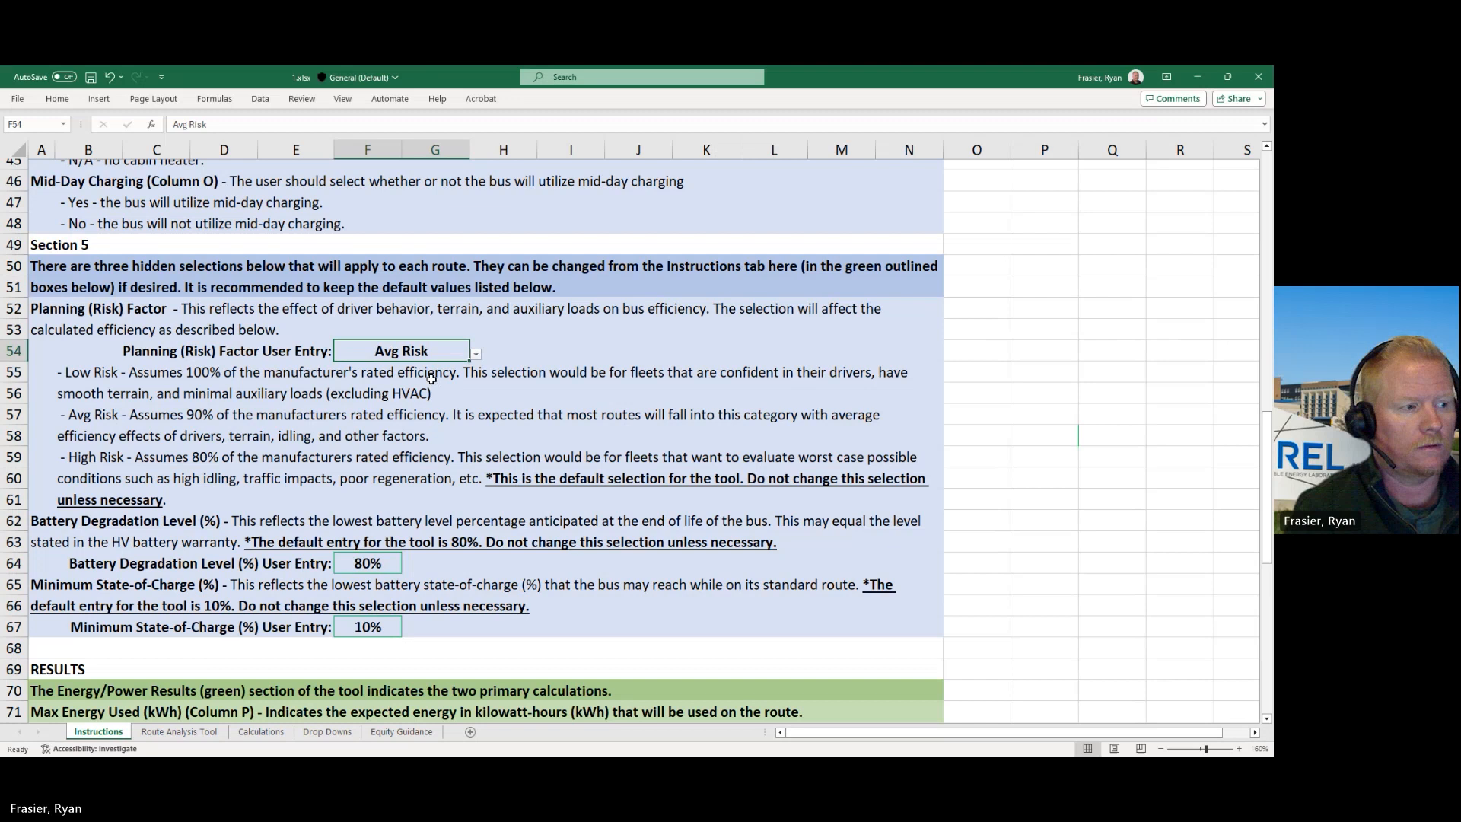
{"action": "left_click", "coordinate": [476, 353]}
{"action": "left_click", "coordinate": [431, 392]}
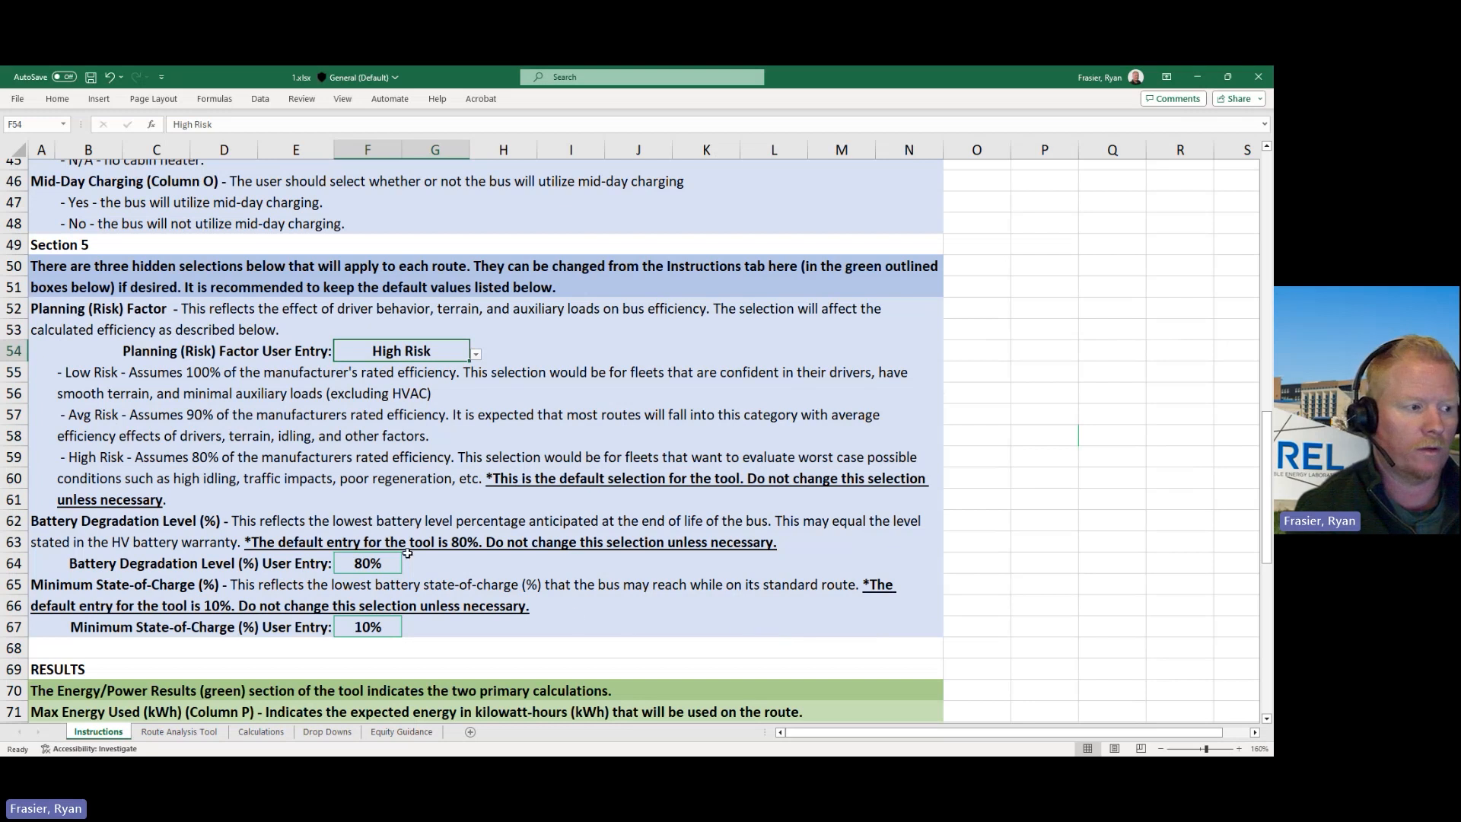
Set the Battery Degradation Level entry to 70% and the Minimum State-of-Charge entry to 20%
{"action": "left_click", "coordinate": [375, 563]}
{"action": "type", "text": "70"}
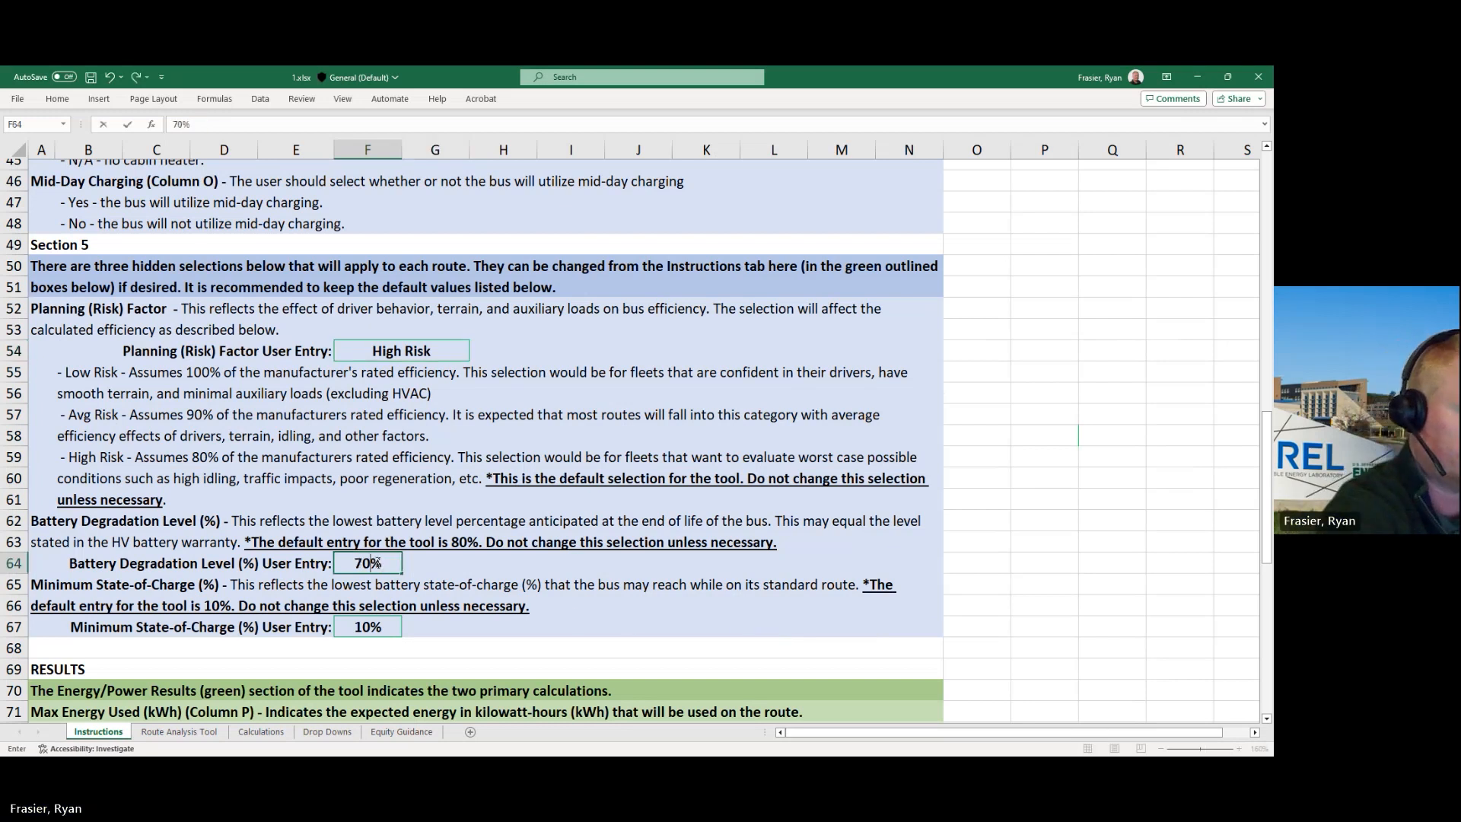
{"action": "key", "text": "Return"}
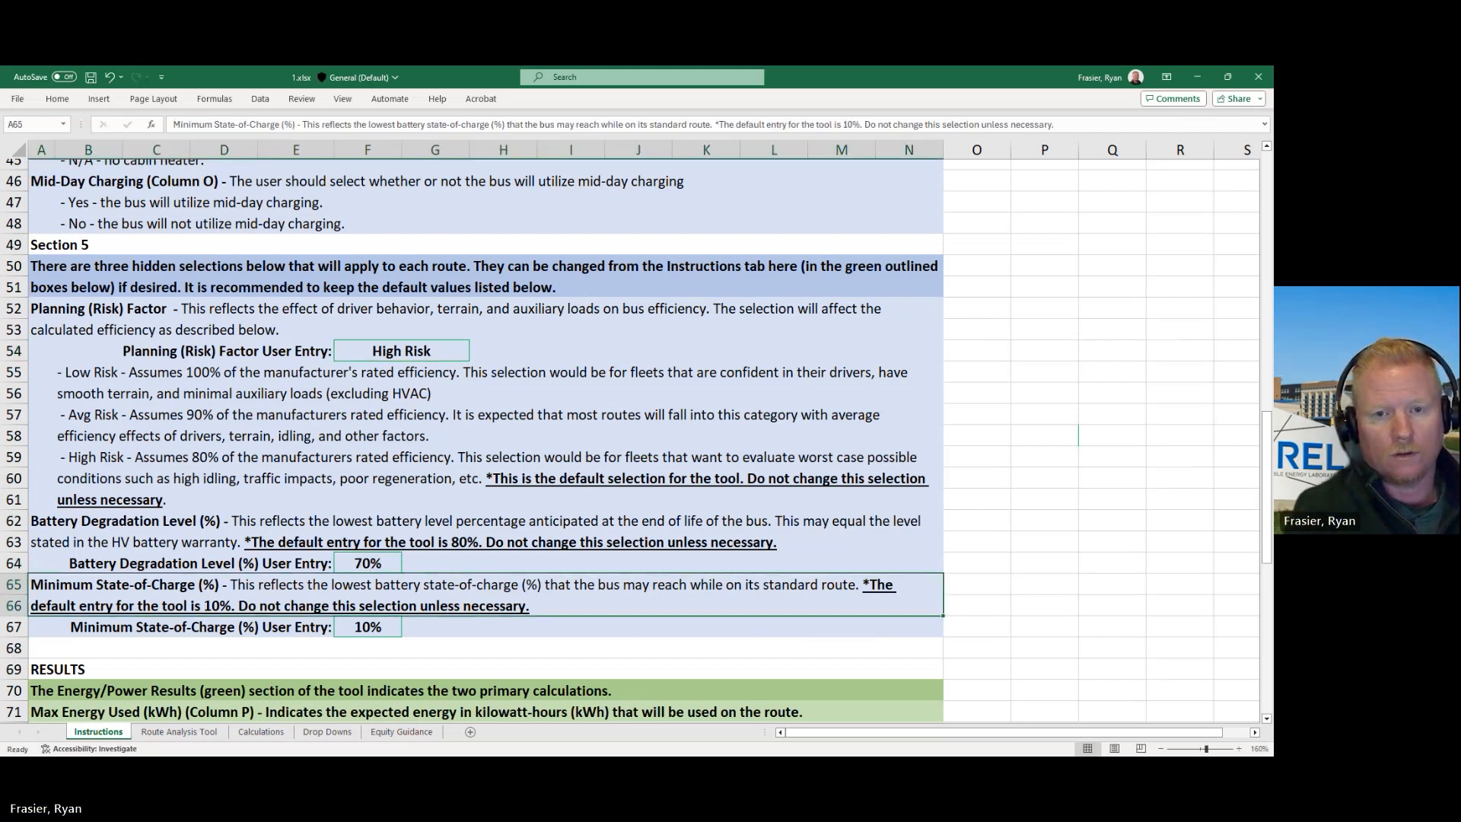
{"action": "left_click", "coordinate": [380, 630]}
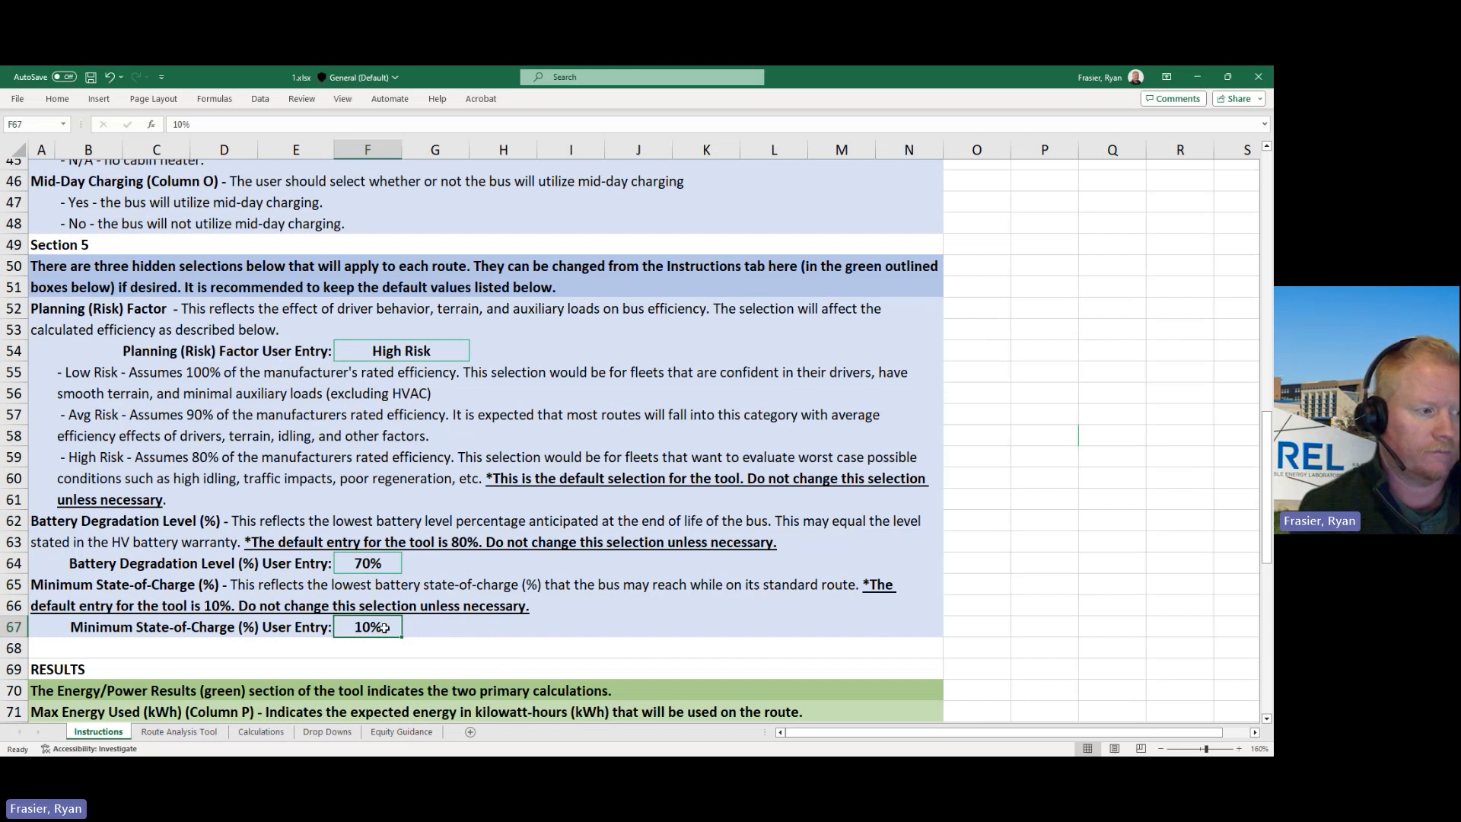
{"action": "type", "text": "20"}
{"action": "key", "text": "Return"}
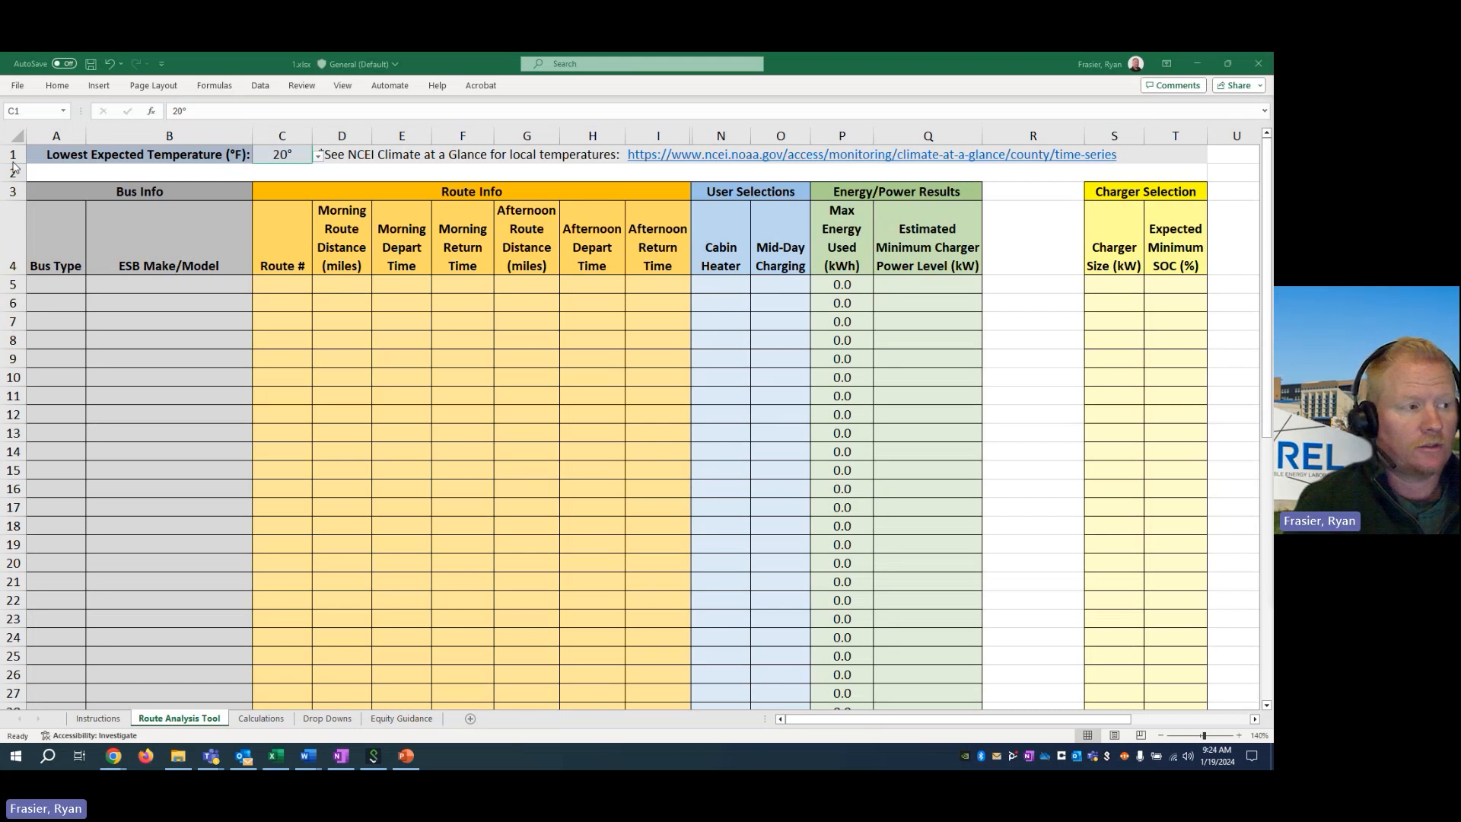
Look over the Lowest Expected Temperature choices in the route analysis sheet and the Route Information slide
{"action": "left_click", "coordinate": [287, 158]}
{"action": "left_click", "coordinate": [319, 156]}
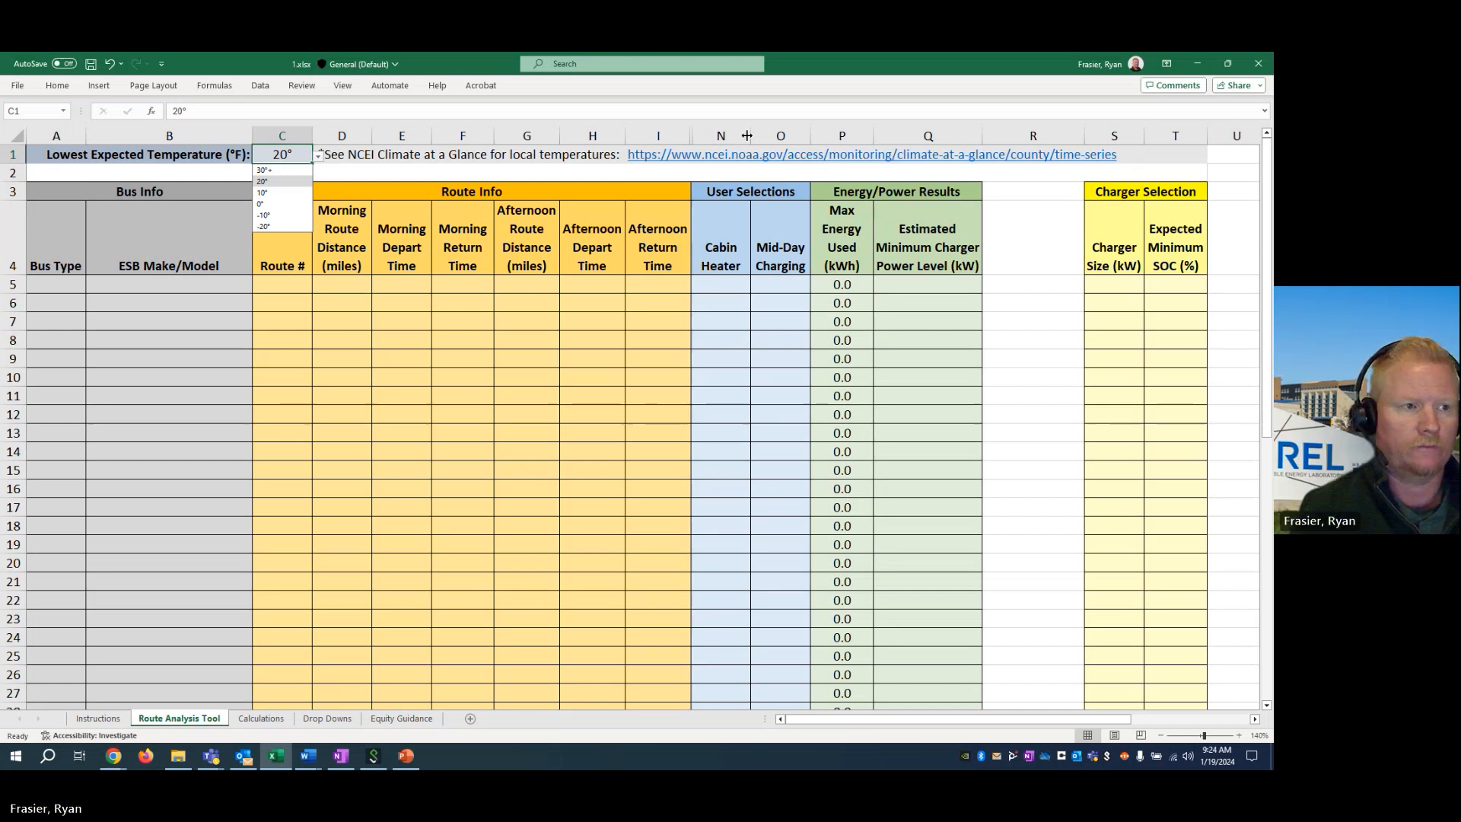
{"action": "key", "text": "alt+Tab"}
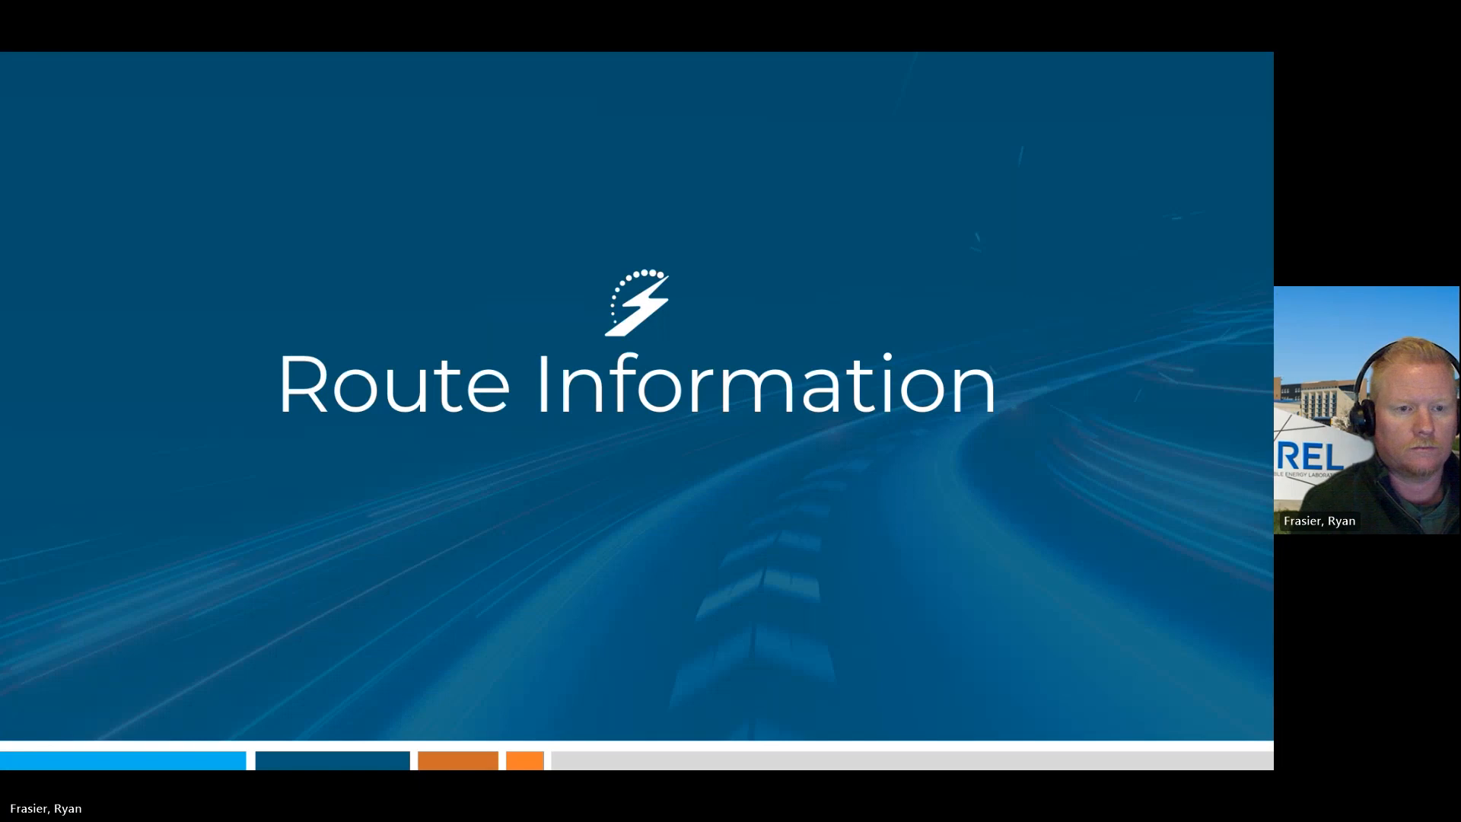
{"action": "key", "text": "alt+Tab"}
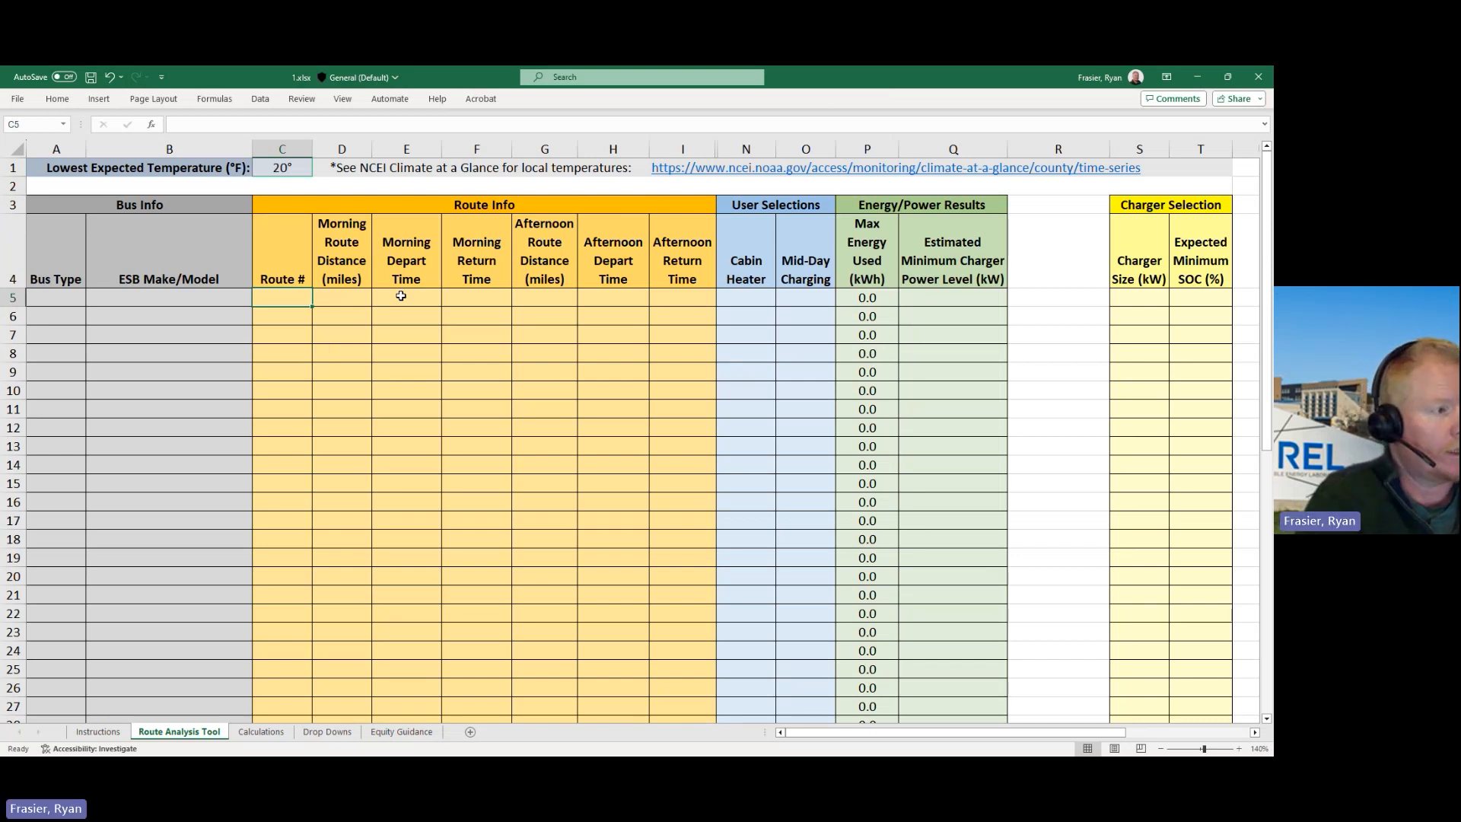
Enter route number 1 with a morning route distance of 30 miles in row 5
{"action": "type", "text": "1"}
{"action": "key", "text": "Tab"}
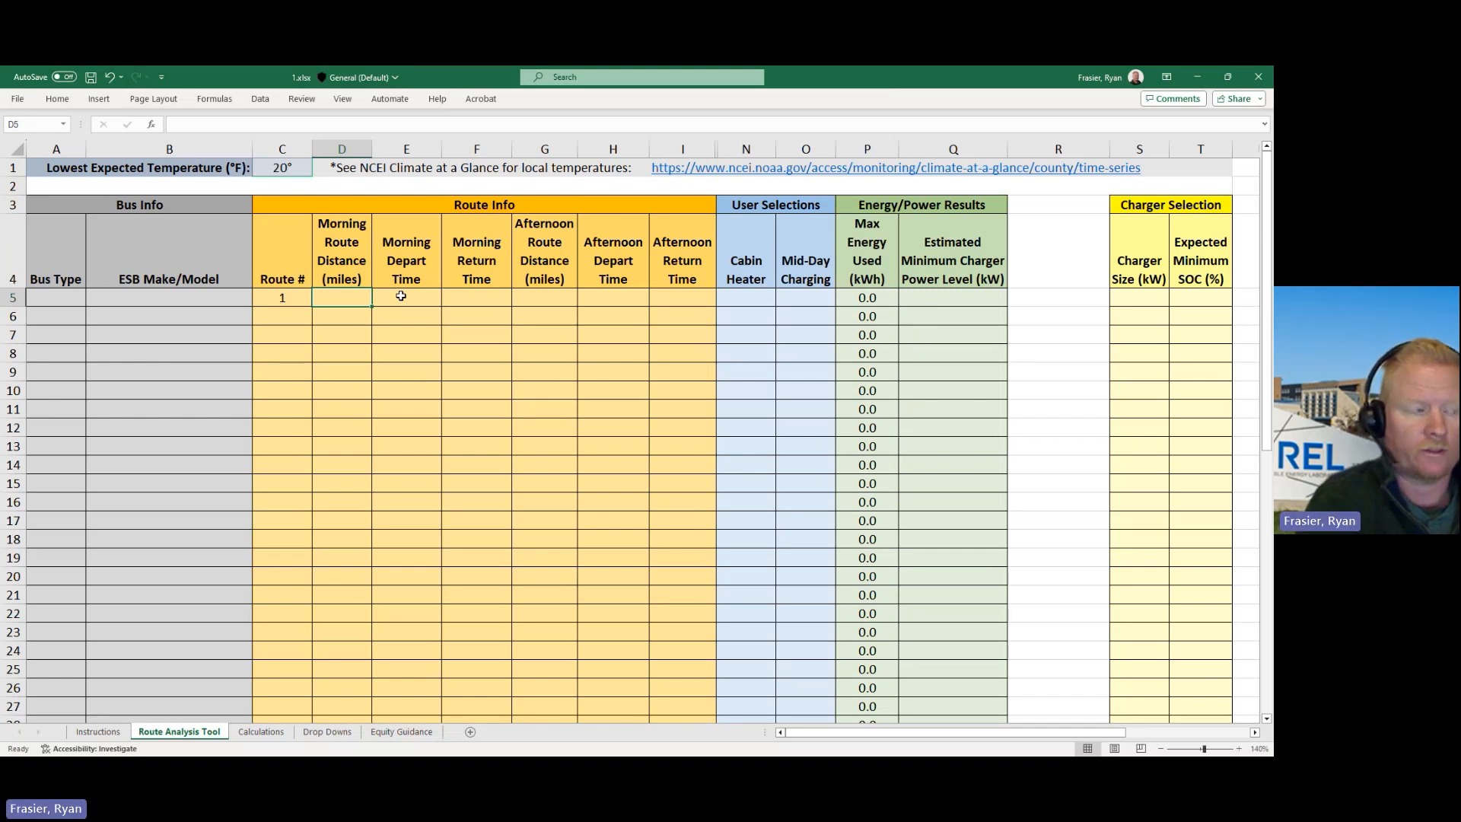
{"action": "type", "text": "30"}
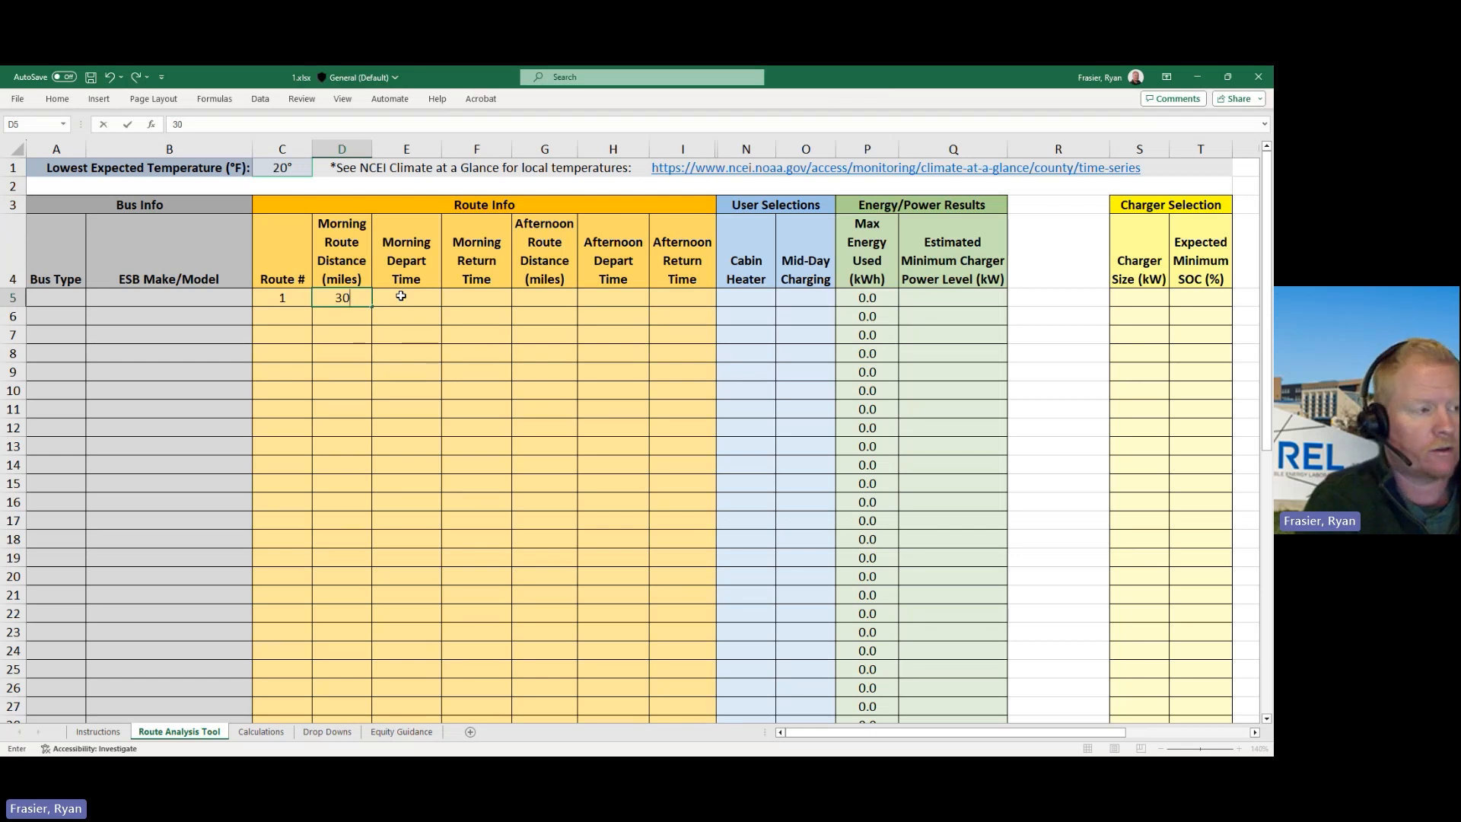
{"action": "key", "text": "Tab"}
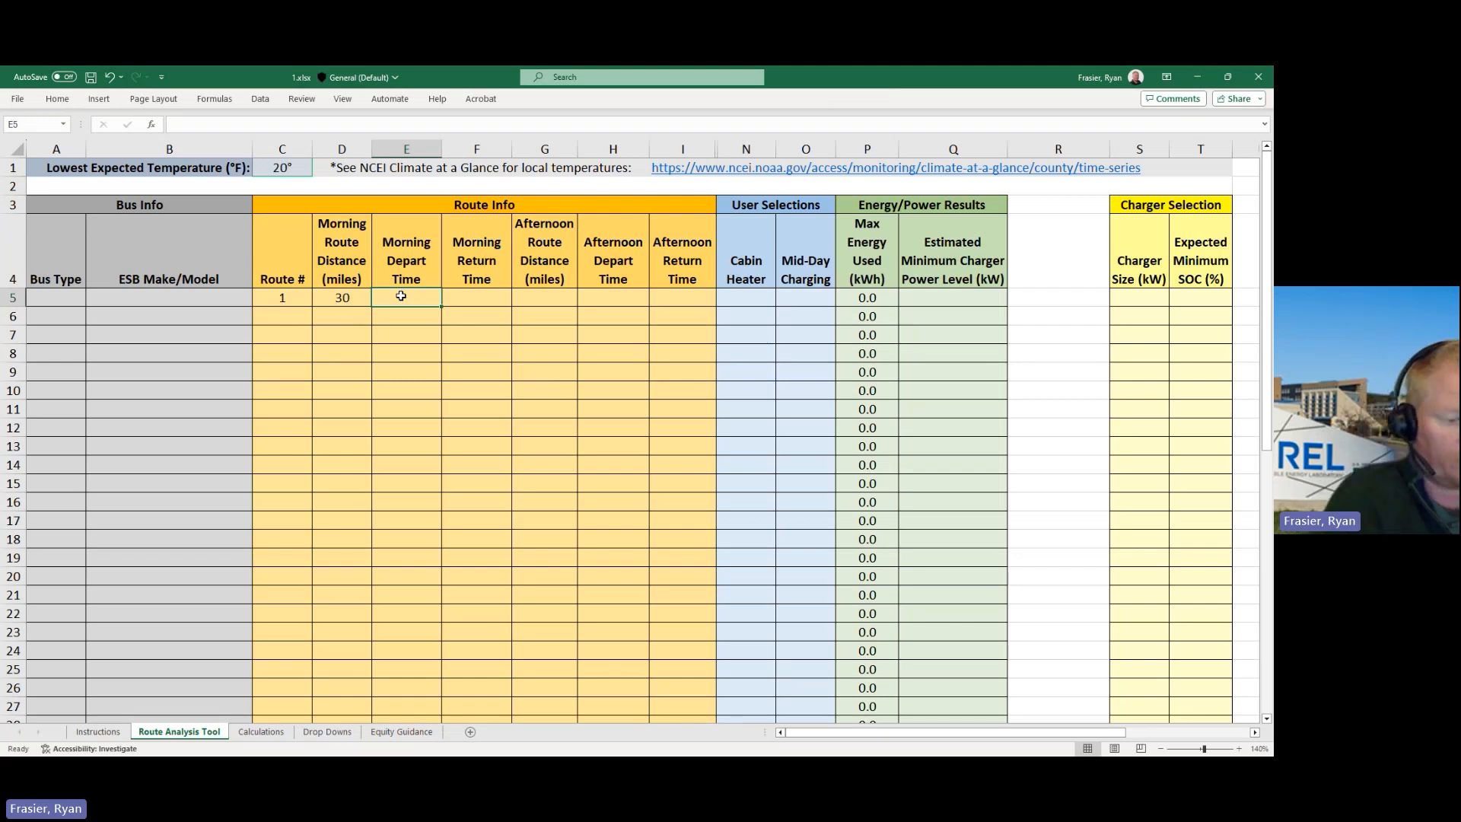
Enter a morning depart time of 6:15 AM and a morning return time of 9:30 AM for route 1
{"action": "type", "text": "6"}
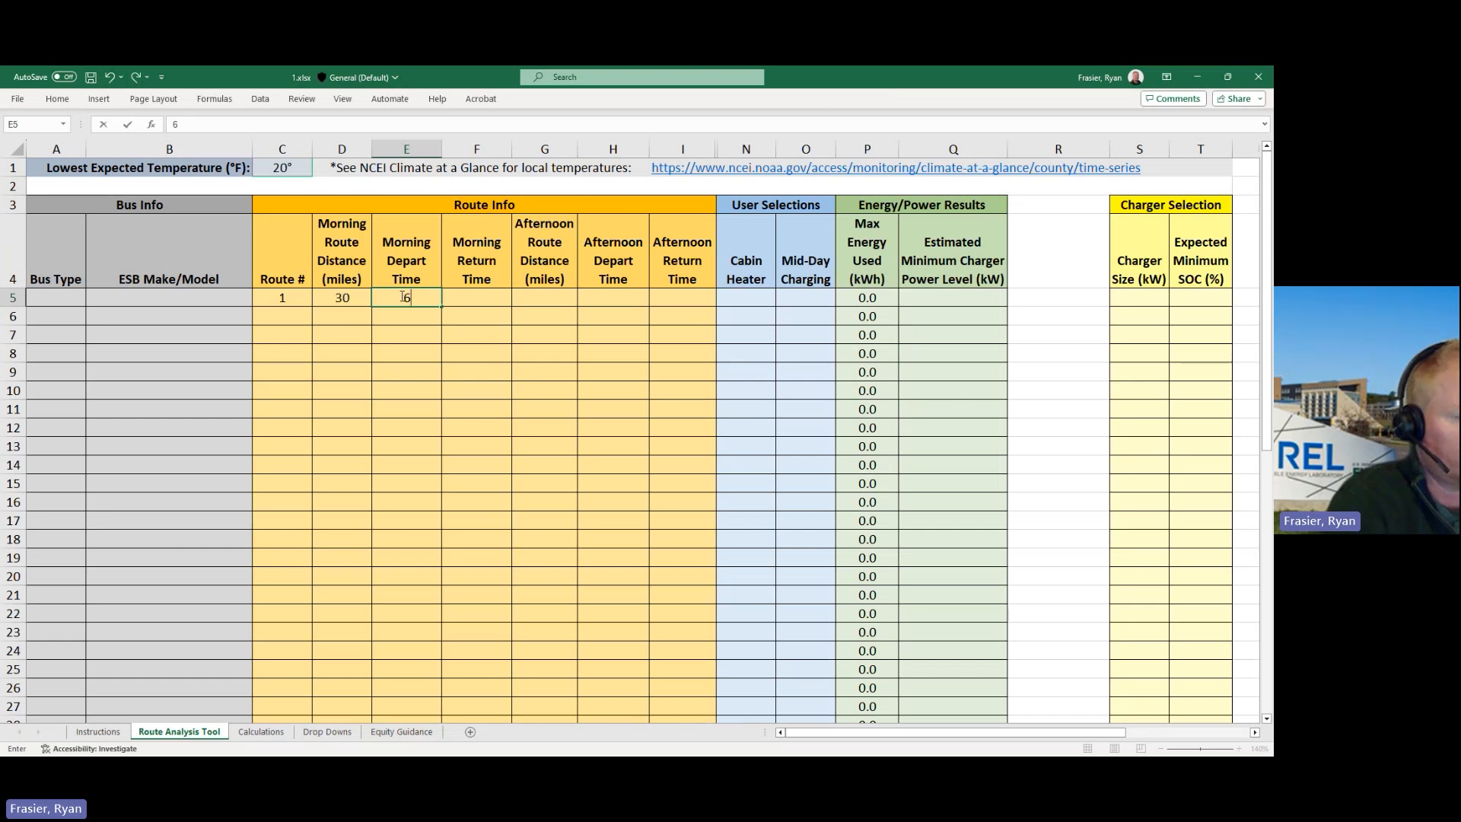
{"action": "type", "text": ":15"}
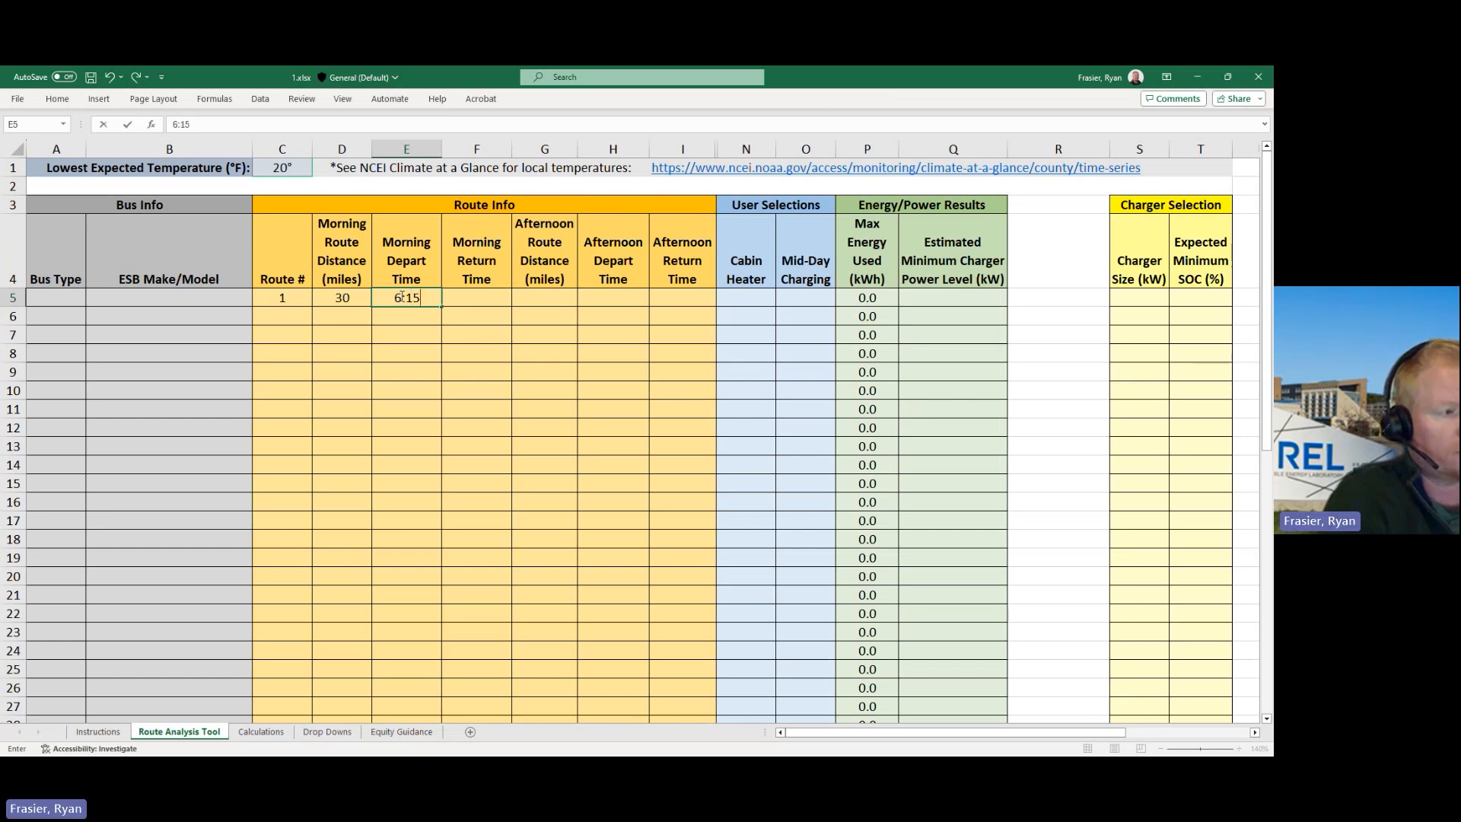
{"action": "type", "text": " a"}
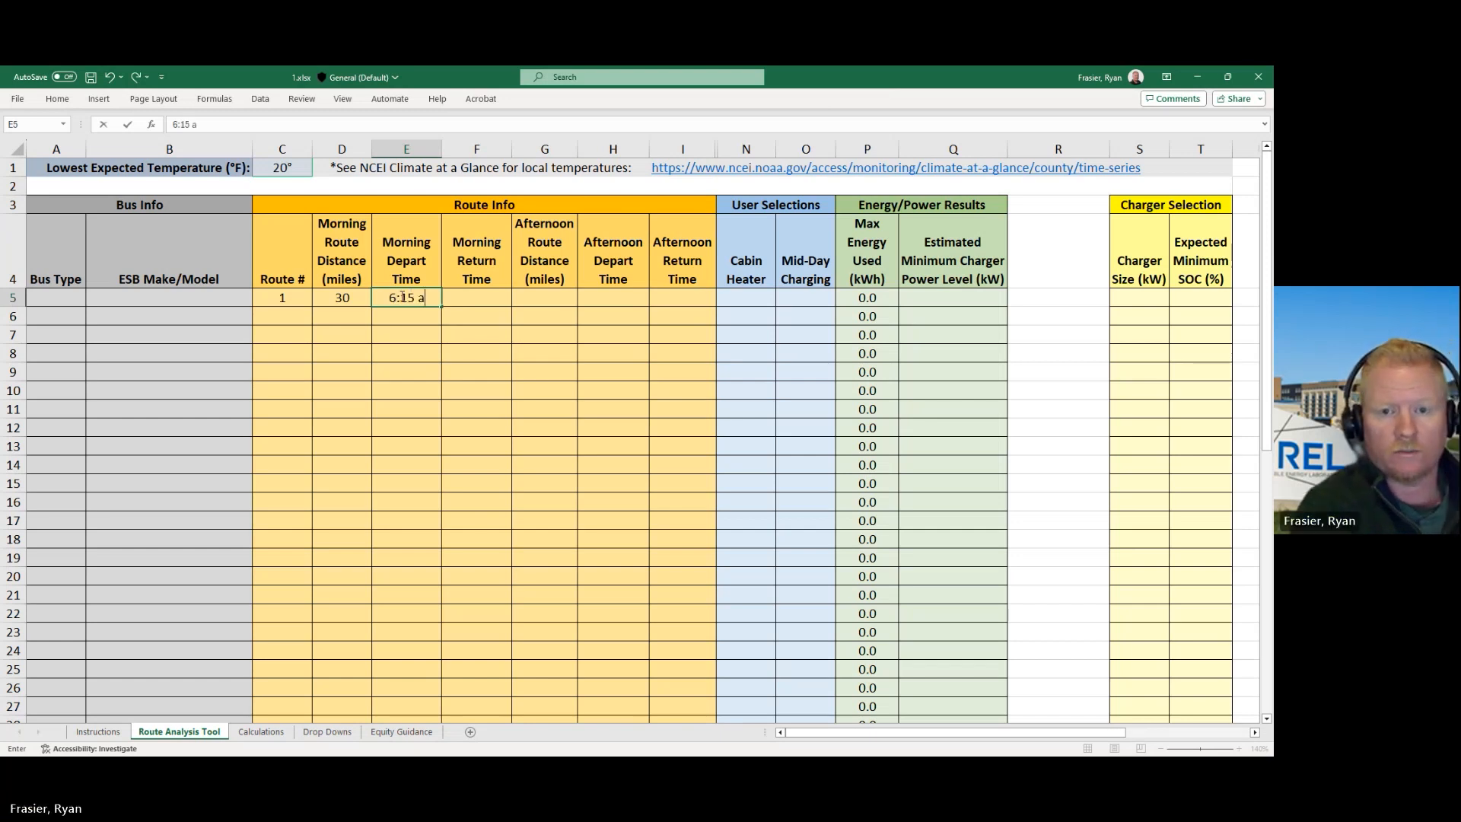
{"action": "key", "text": "Return"}
{"action": "key", "text": "Up"}
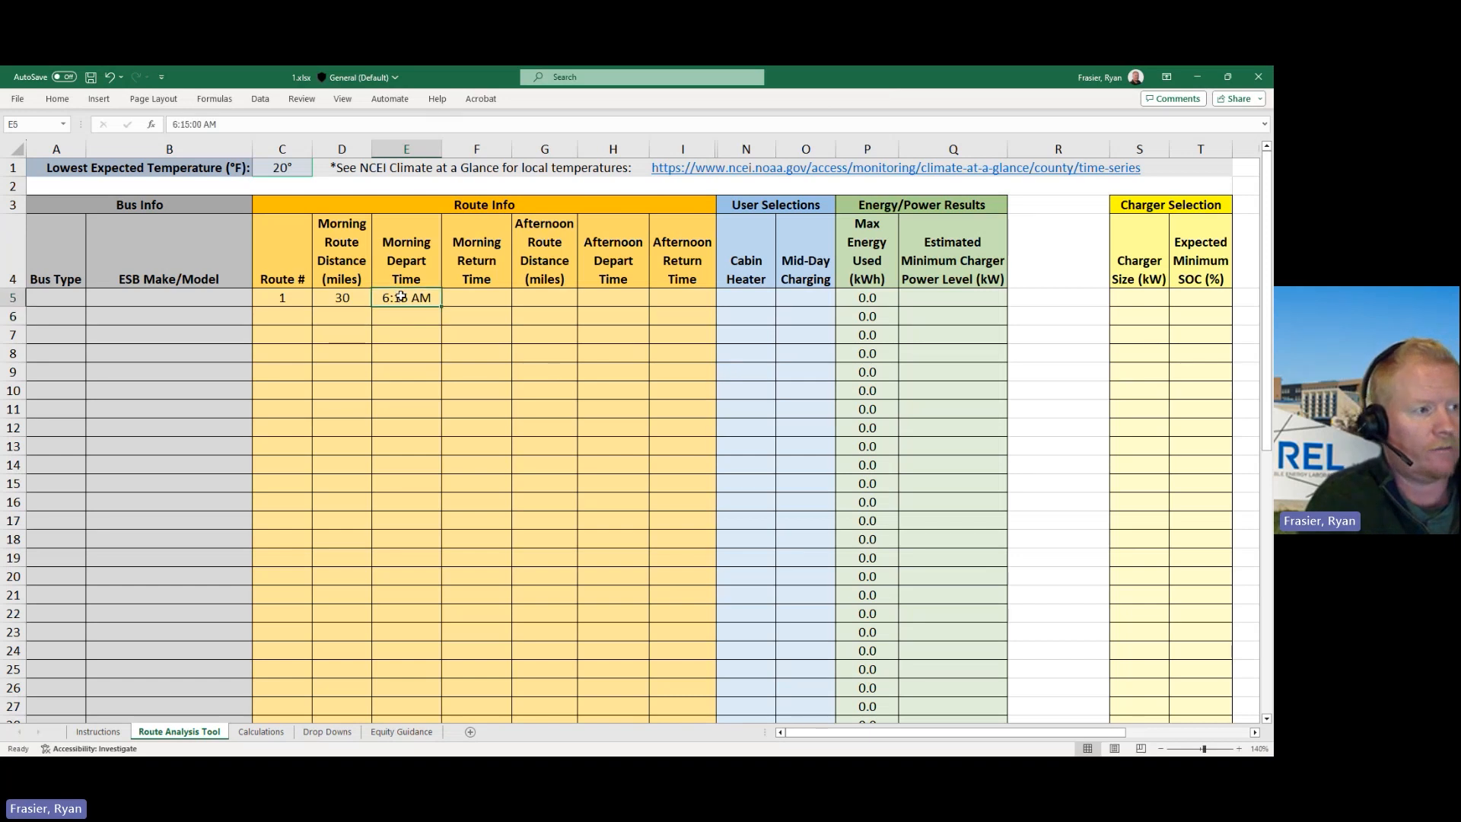
{"action": "key", "text": "Right"}
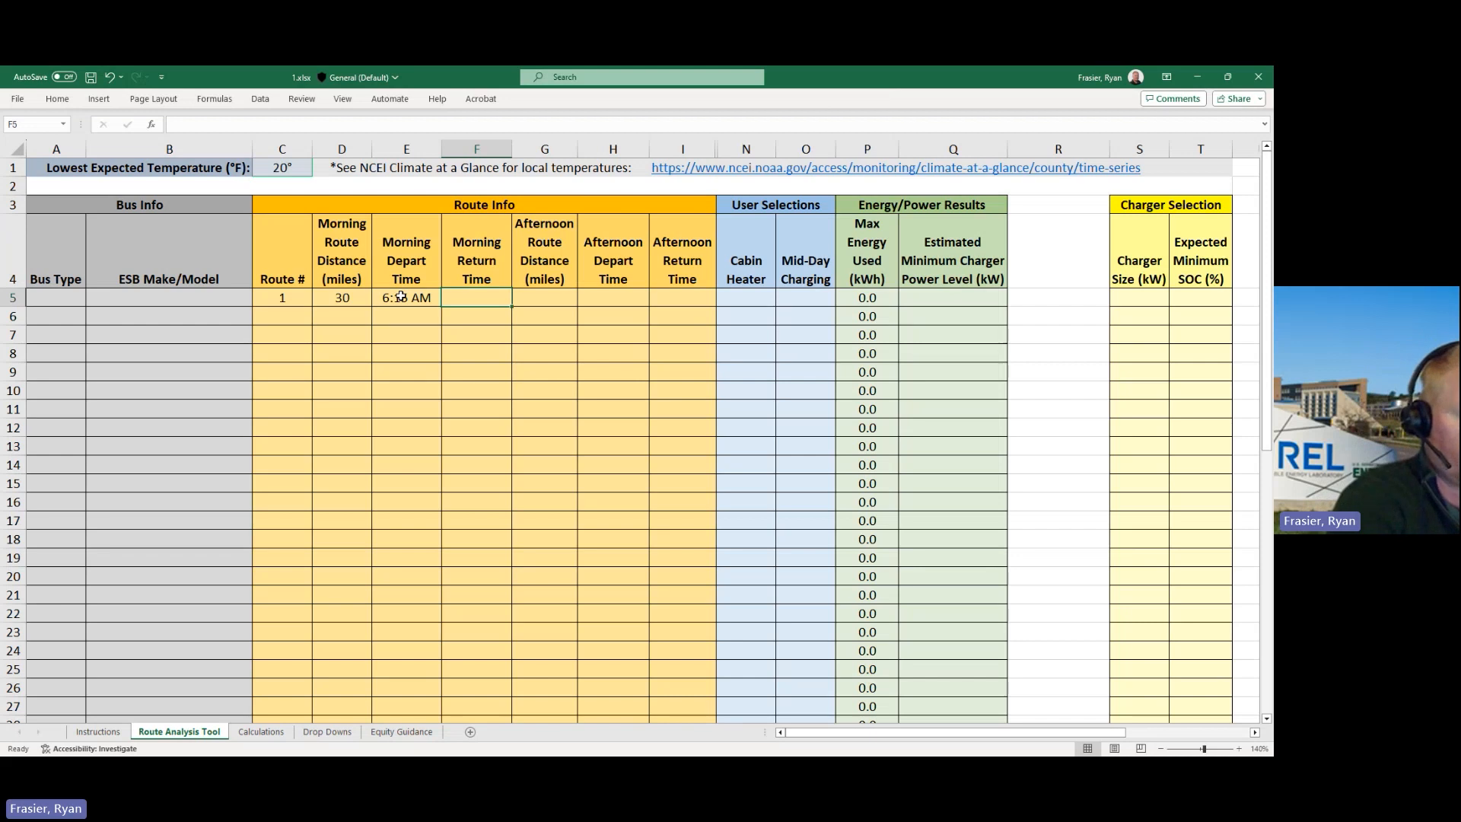
{"action": "type", "text": "9:"}
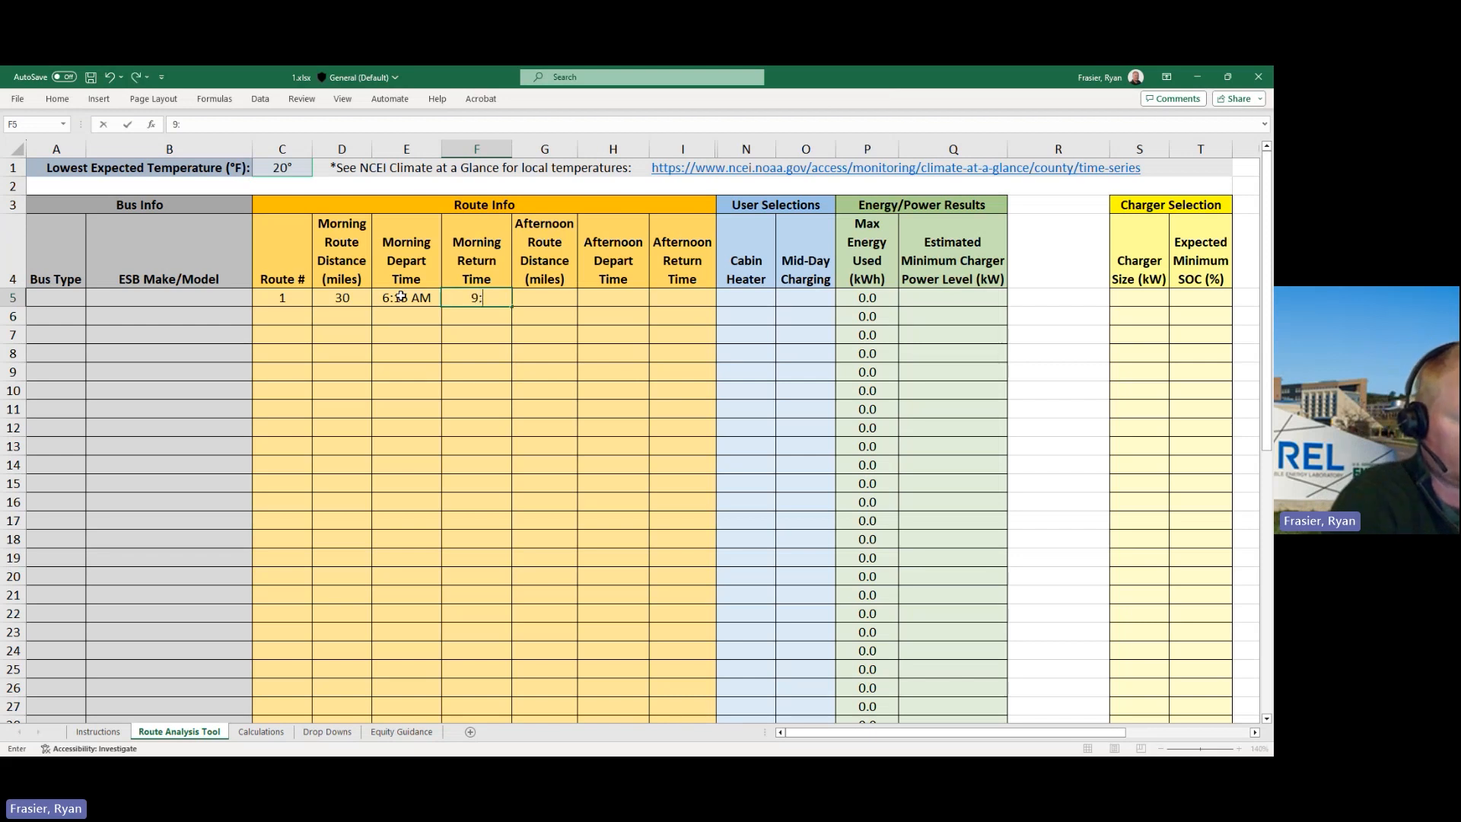
{"action": "type", "text": "30 am"}
{"action": "key", "text": "Return"}
{"action": "key", "text": "Up"}
{"action": "key", "text": "Right"}
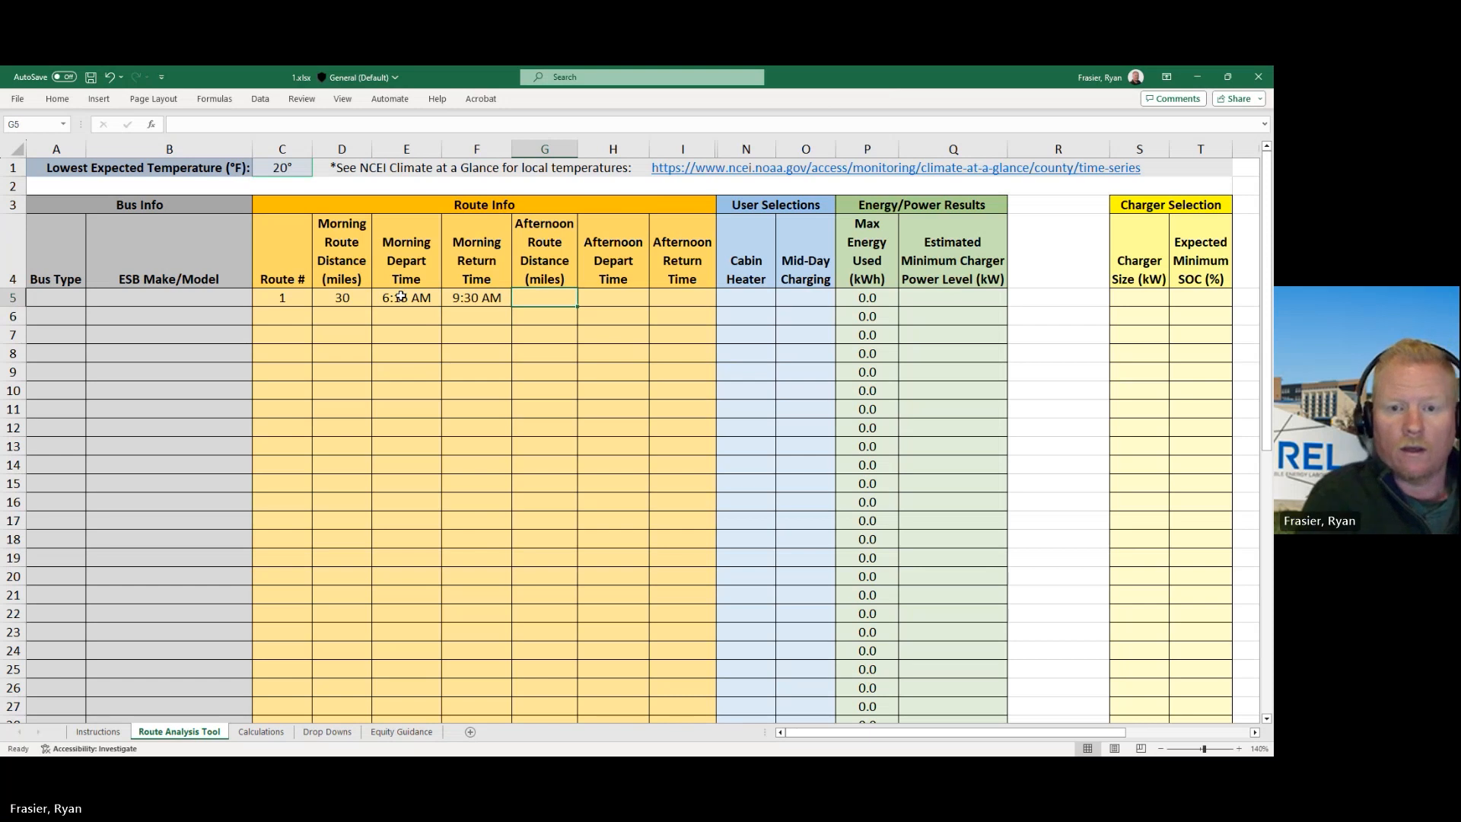
Enter route 1's afternoon details: distance 40 miles, depart time 2:10 PM and return time 5:00 PM
{"action": "type", "text": "40"}
{"action": "key", "text": "Right"}
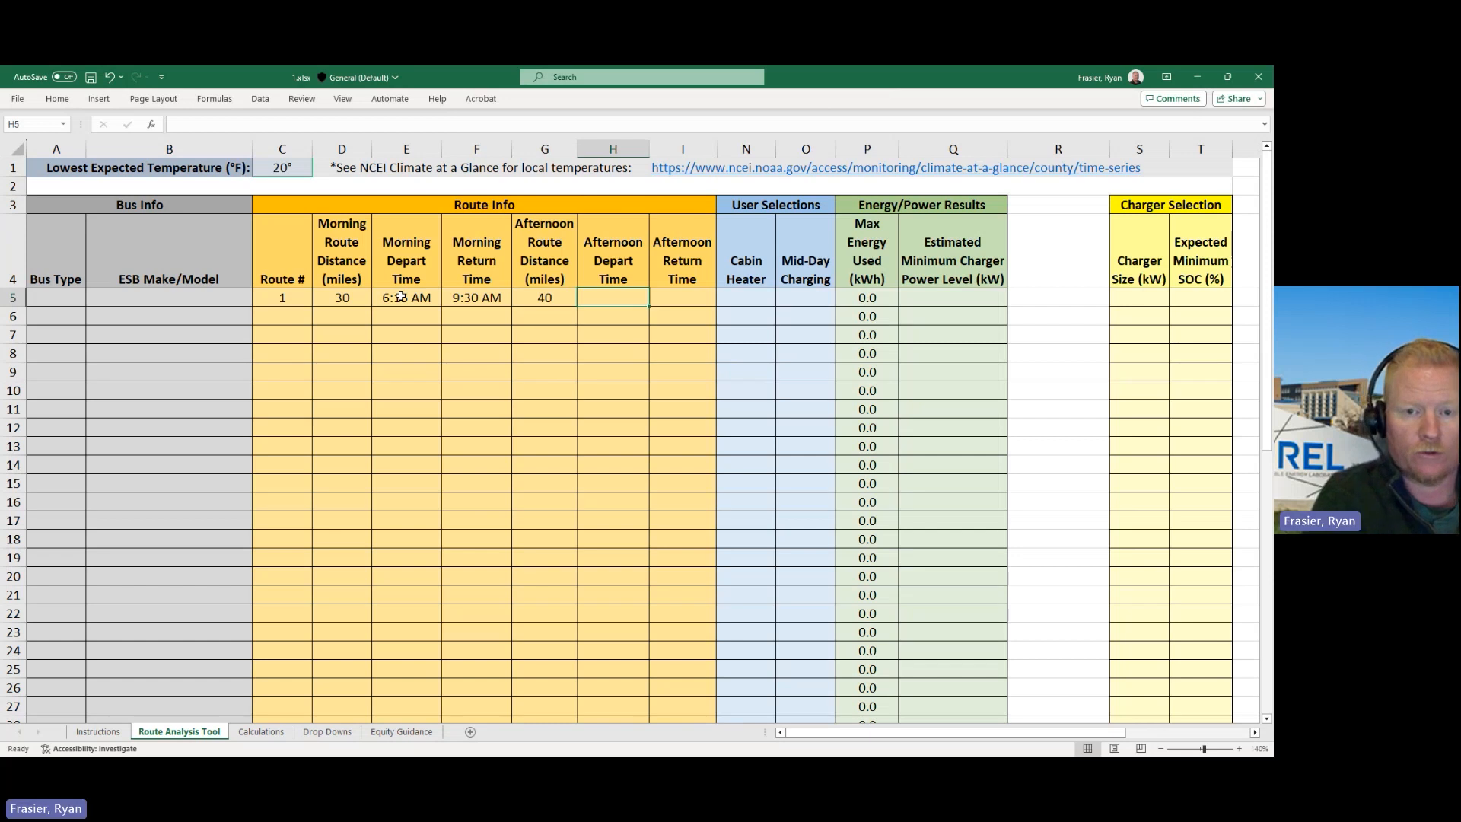
{"action": "type", "text": "2:10"}
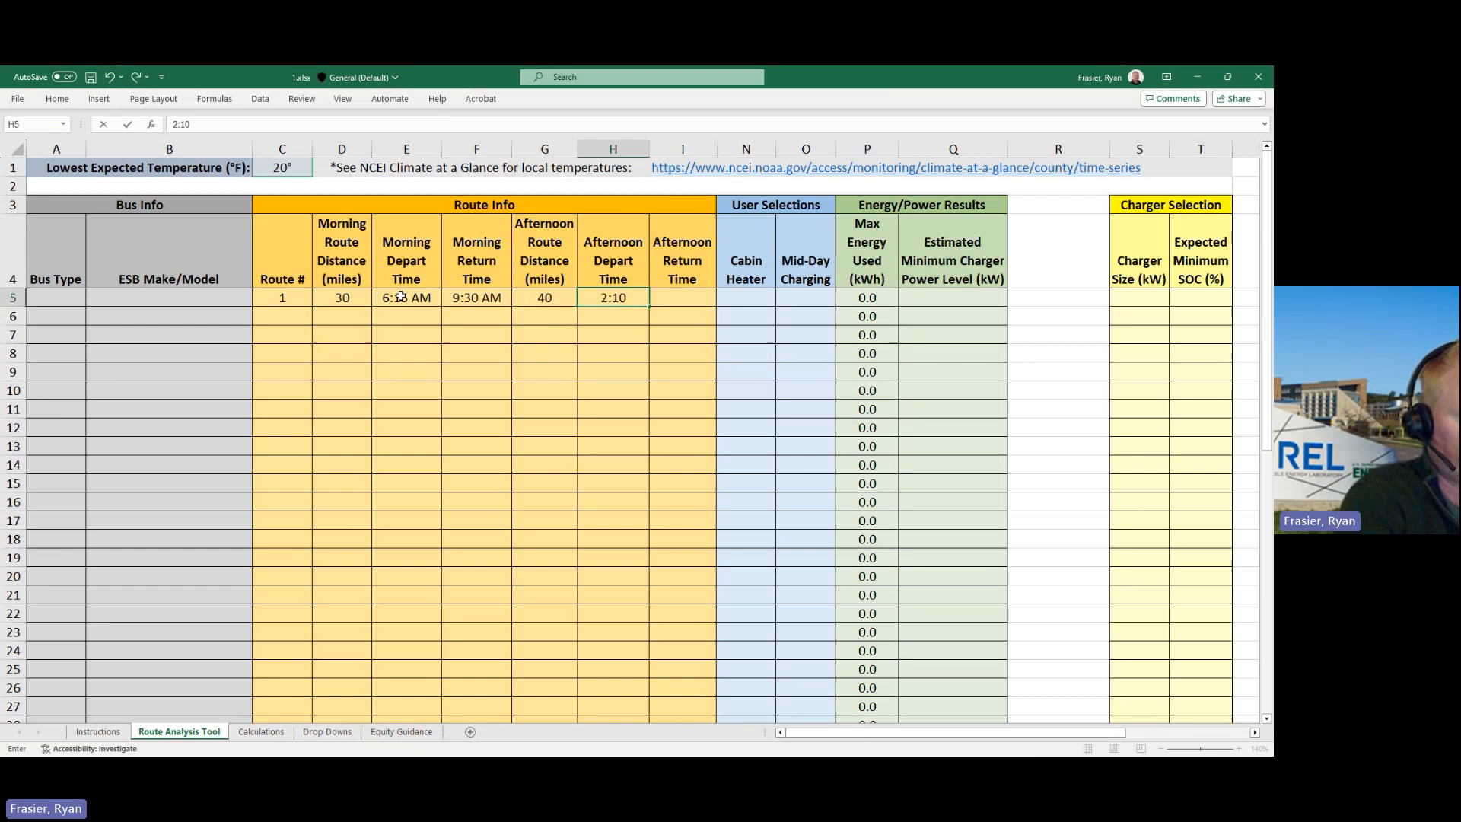
{"action": "type", "text": " PM"}
{"action": "key", "text": "Tab"}
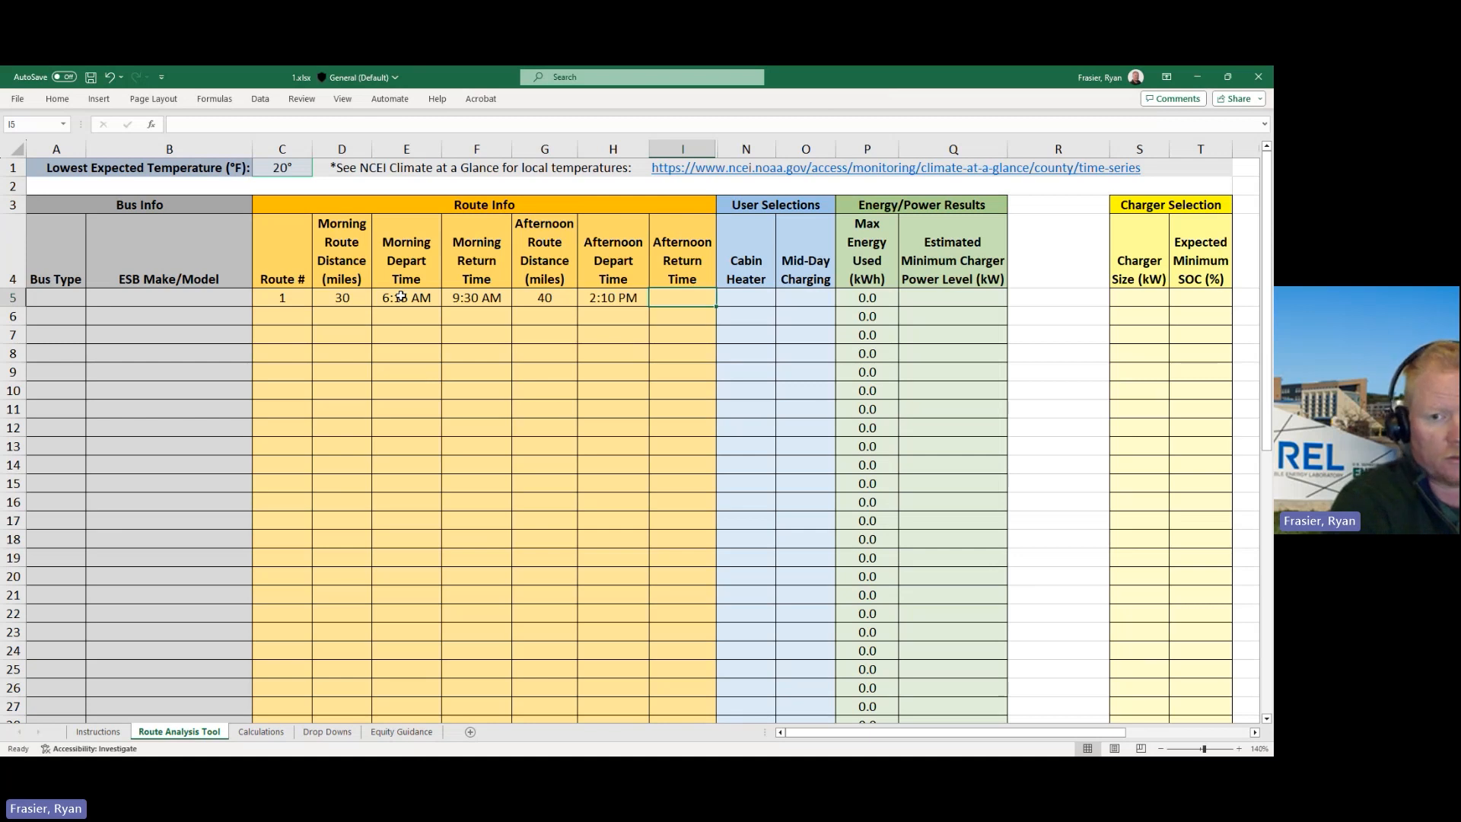
{"action": "type", "text": "5:00 PM"}
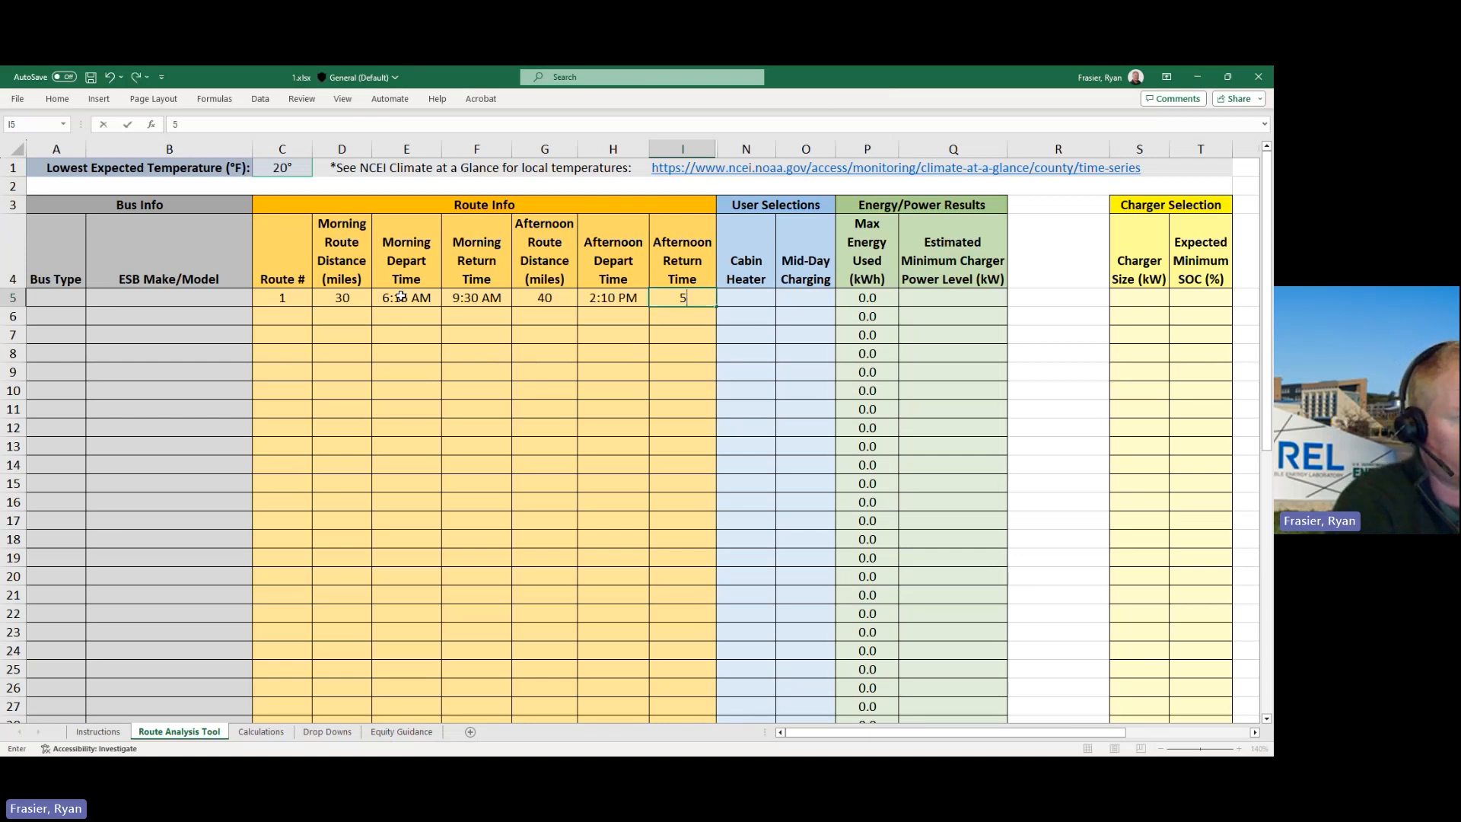
{"action": "key", "text": "Tab"}
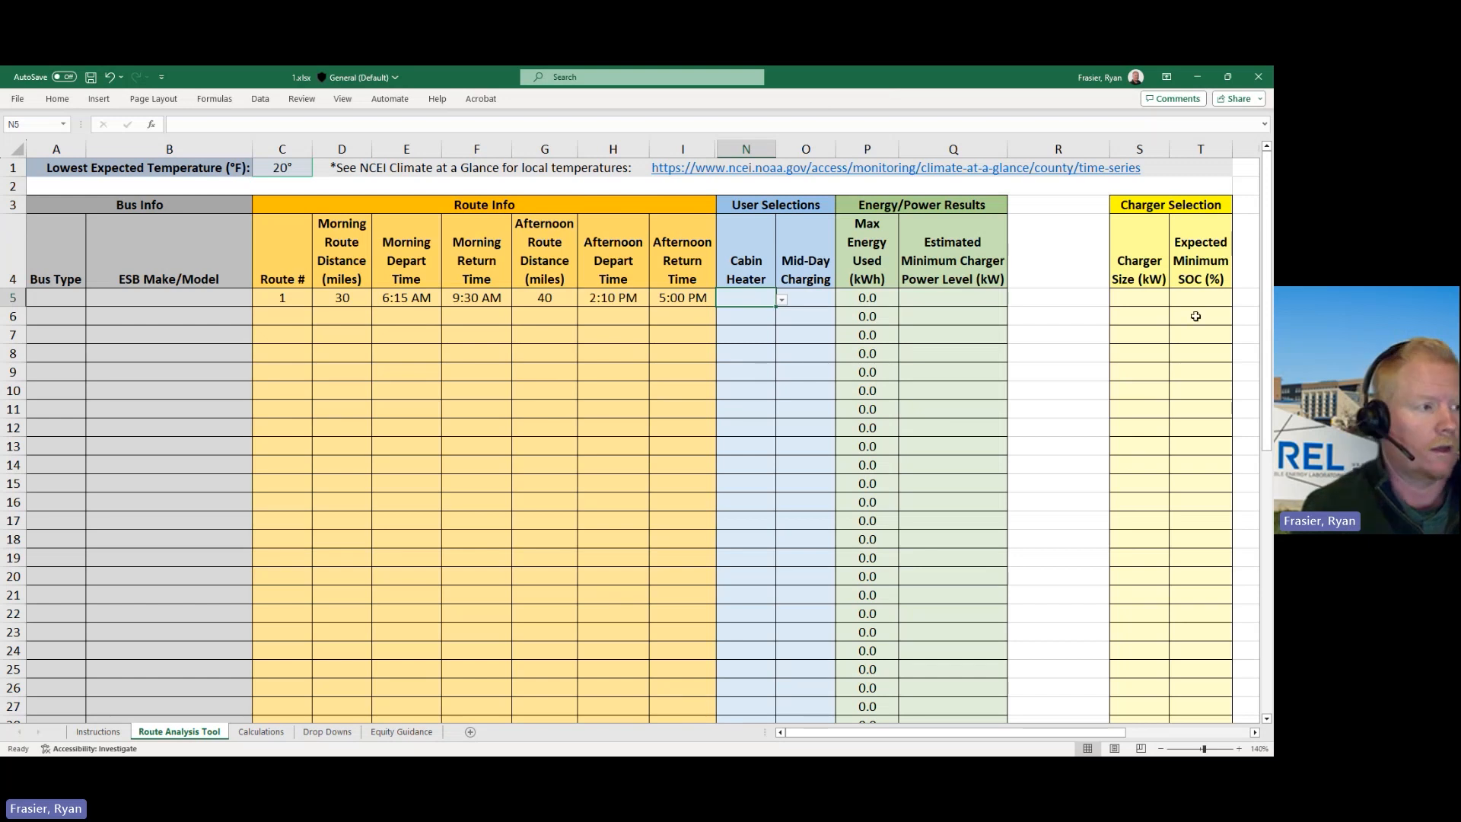
Try a morning route distance of 50 miles and a morning return time of 12 pm for route 1
{"action": "left_click", "coordinate": [356, 300]}
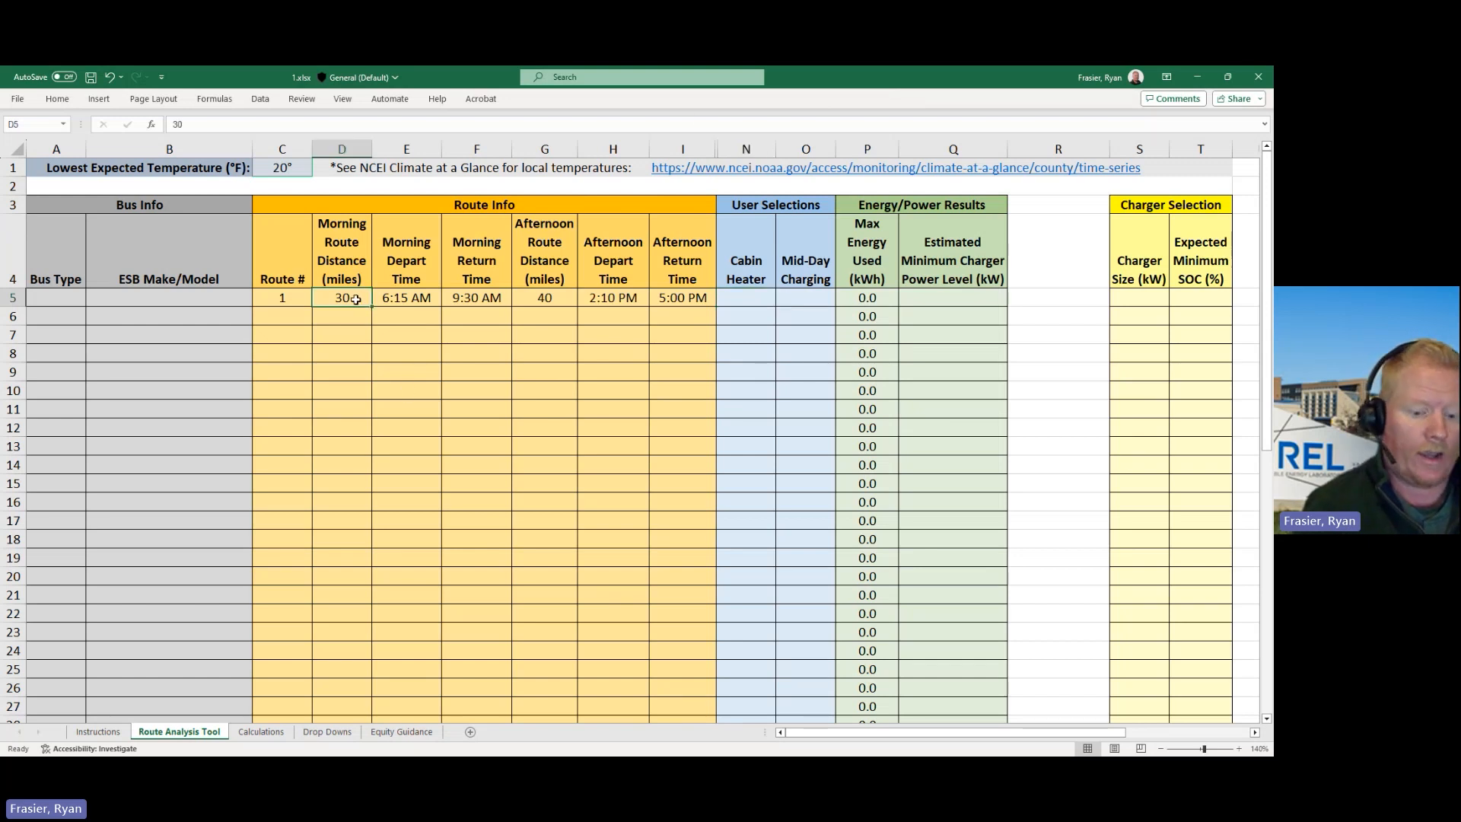
{"action": "type", "text": "50"}
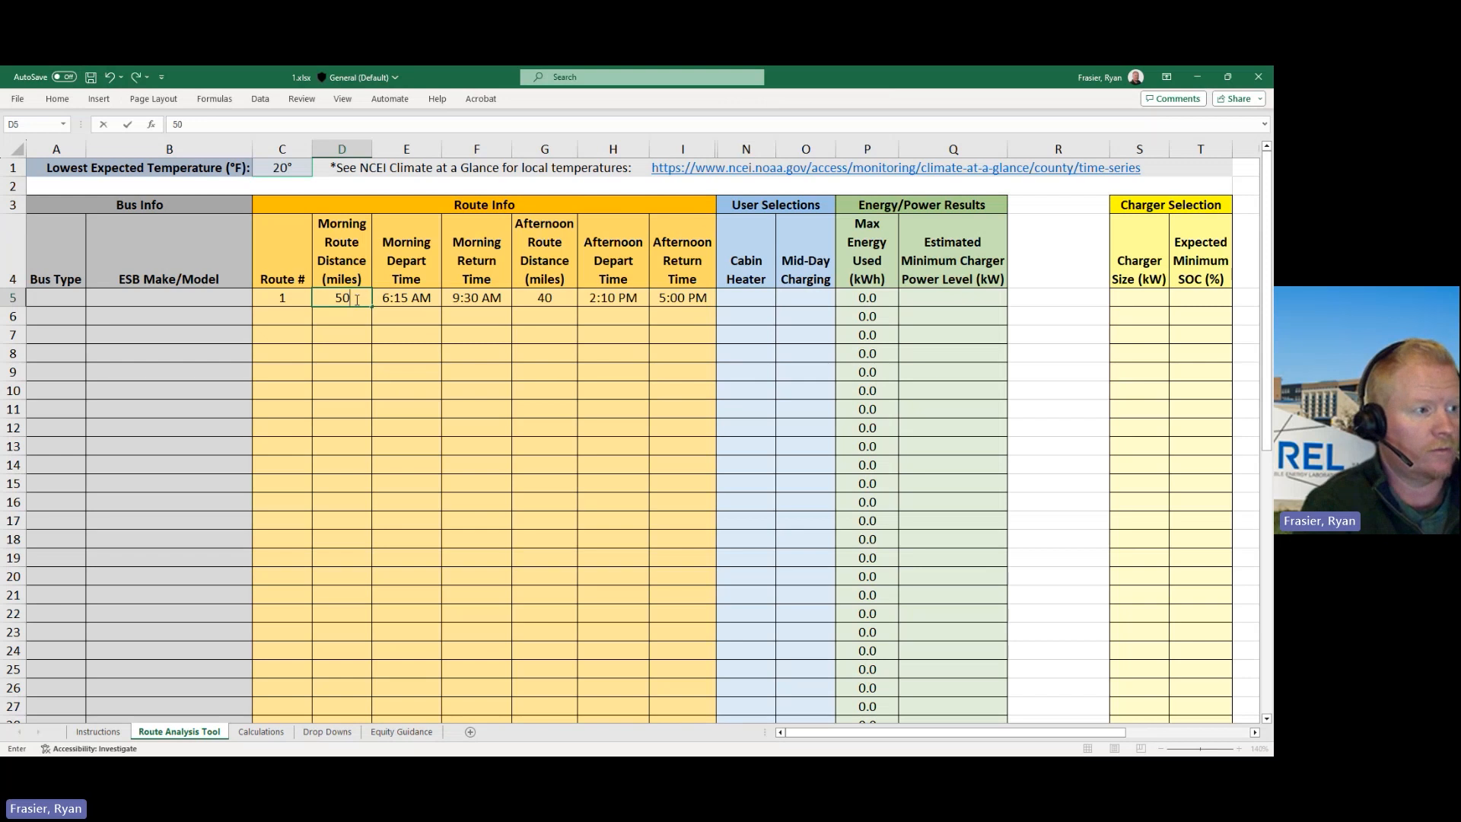
{"action": "key", "text": "Tab"}
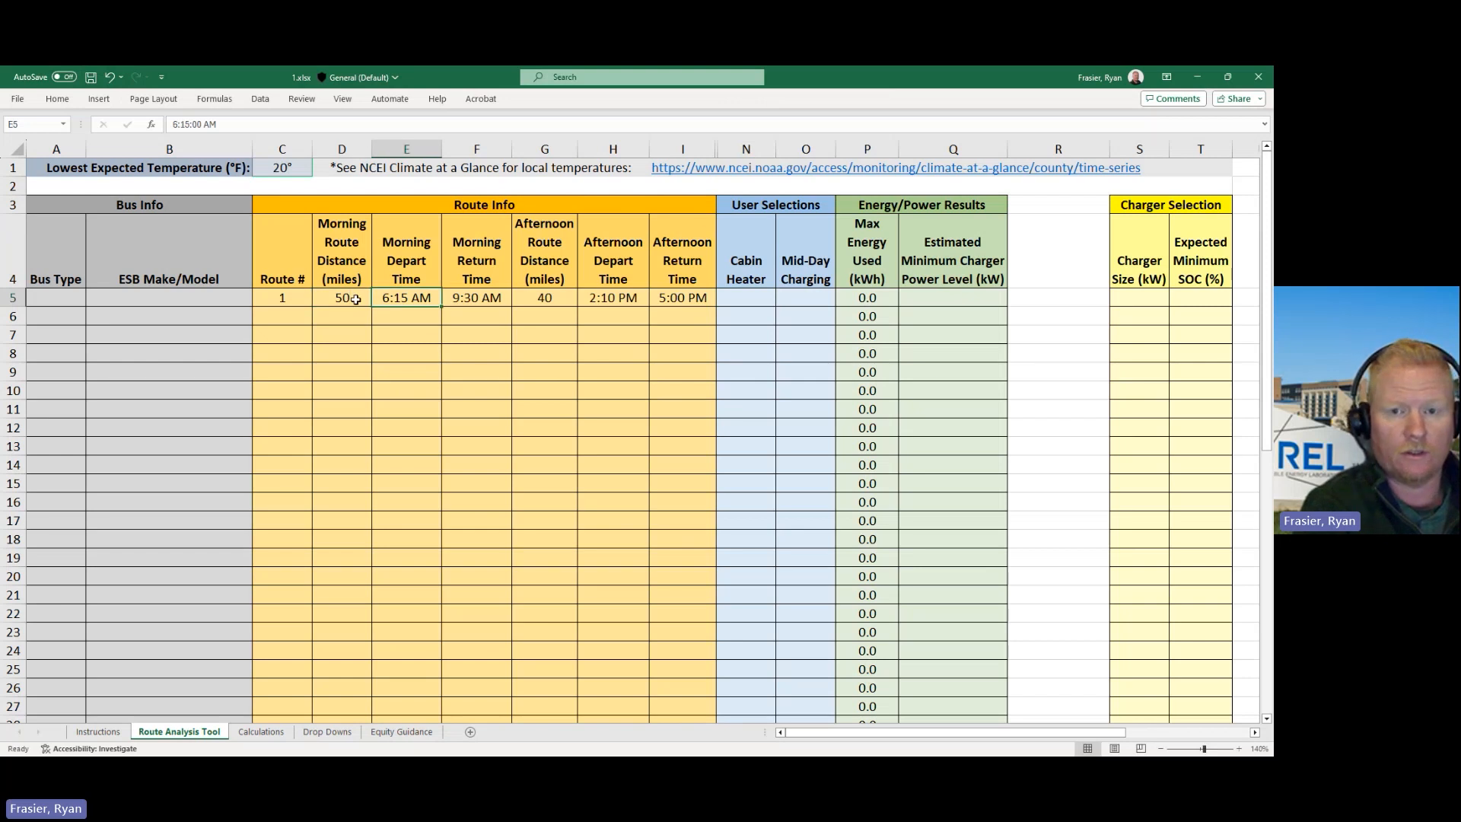
{"action": "key", "text": "Tab"}
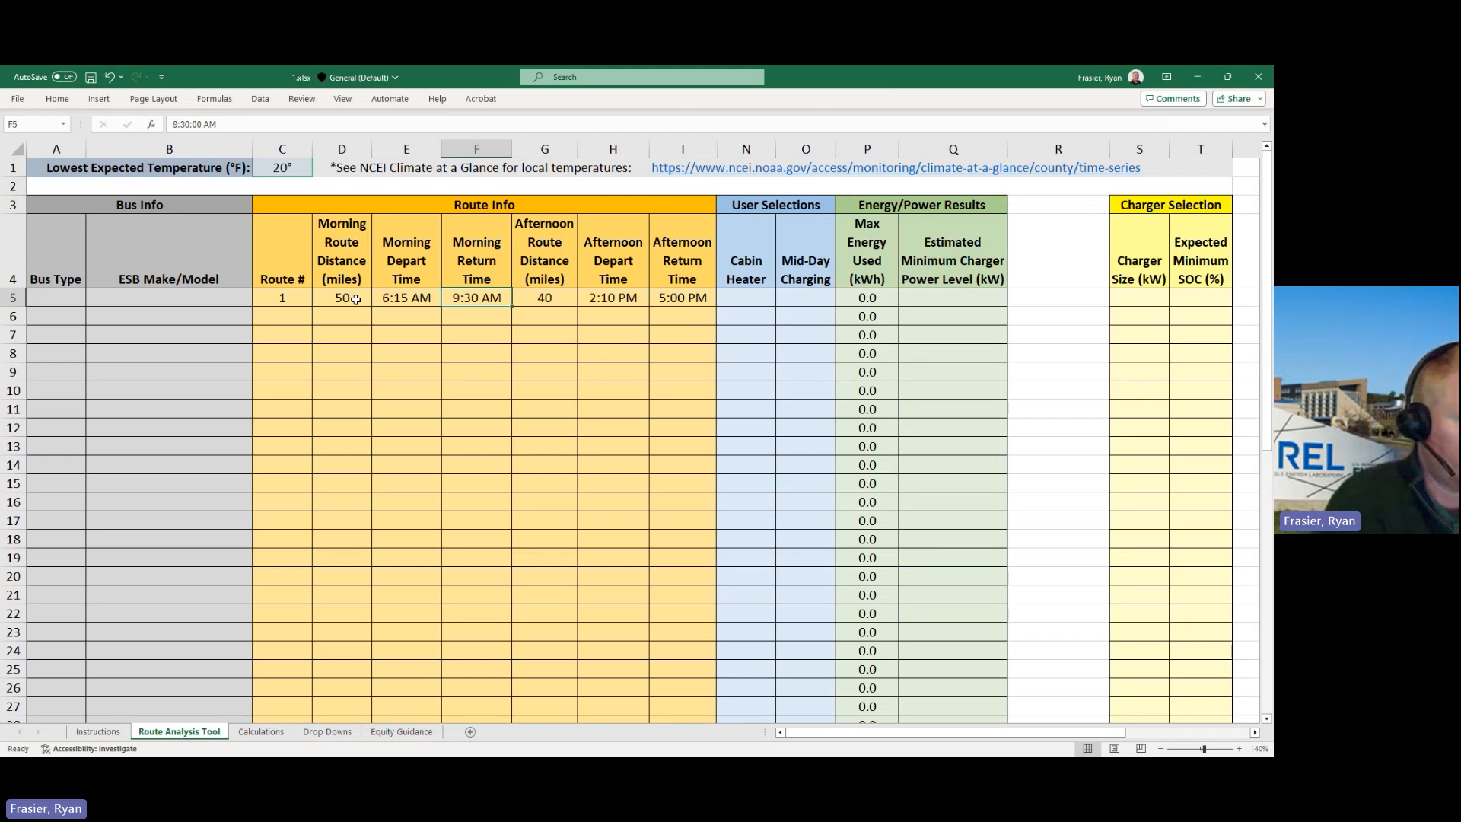
{"action": "type", "text": "12 pm"}
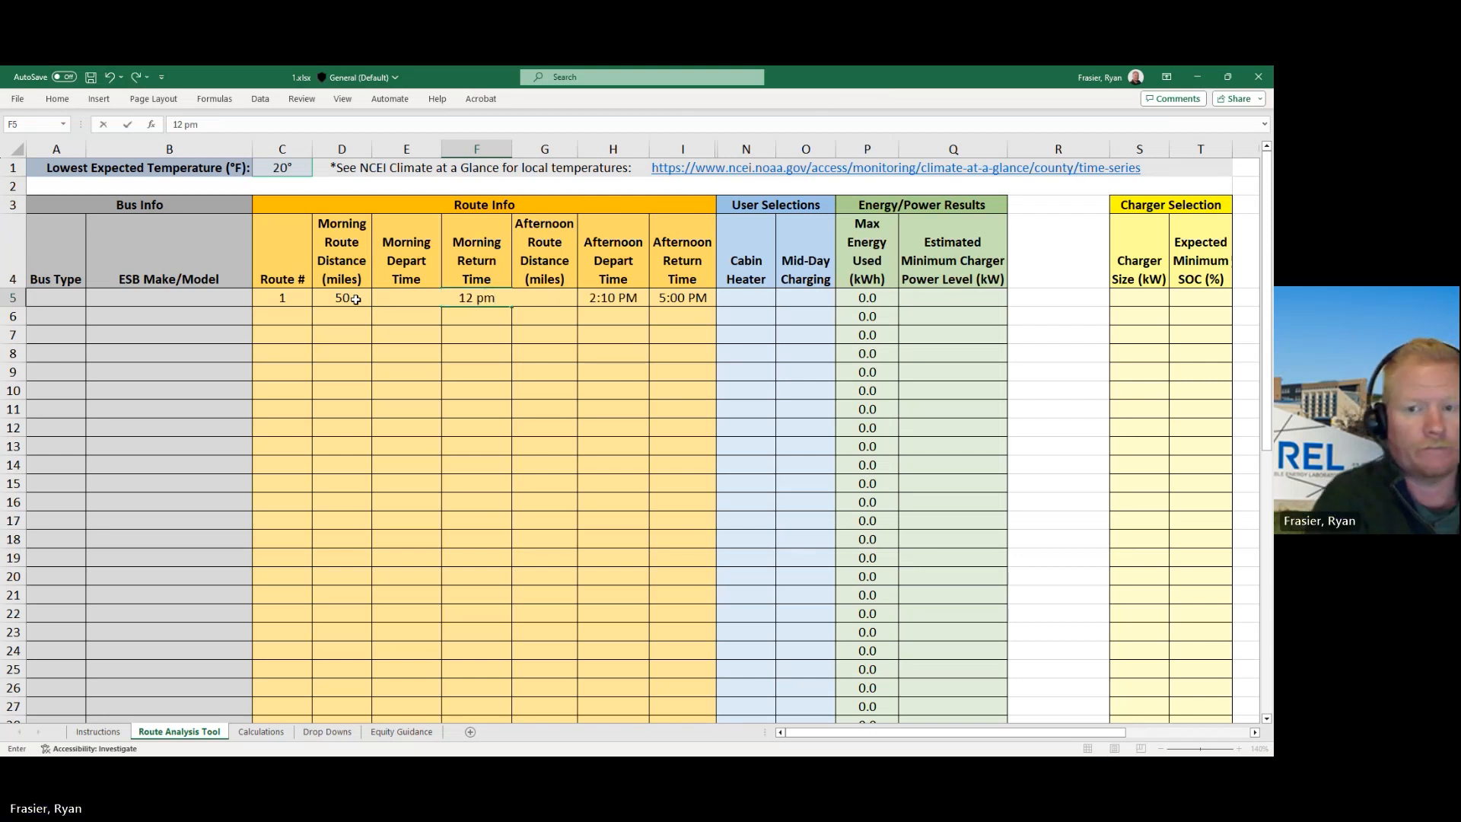
{"action": "key", "text": "Return"}
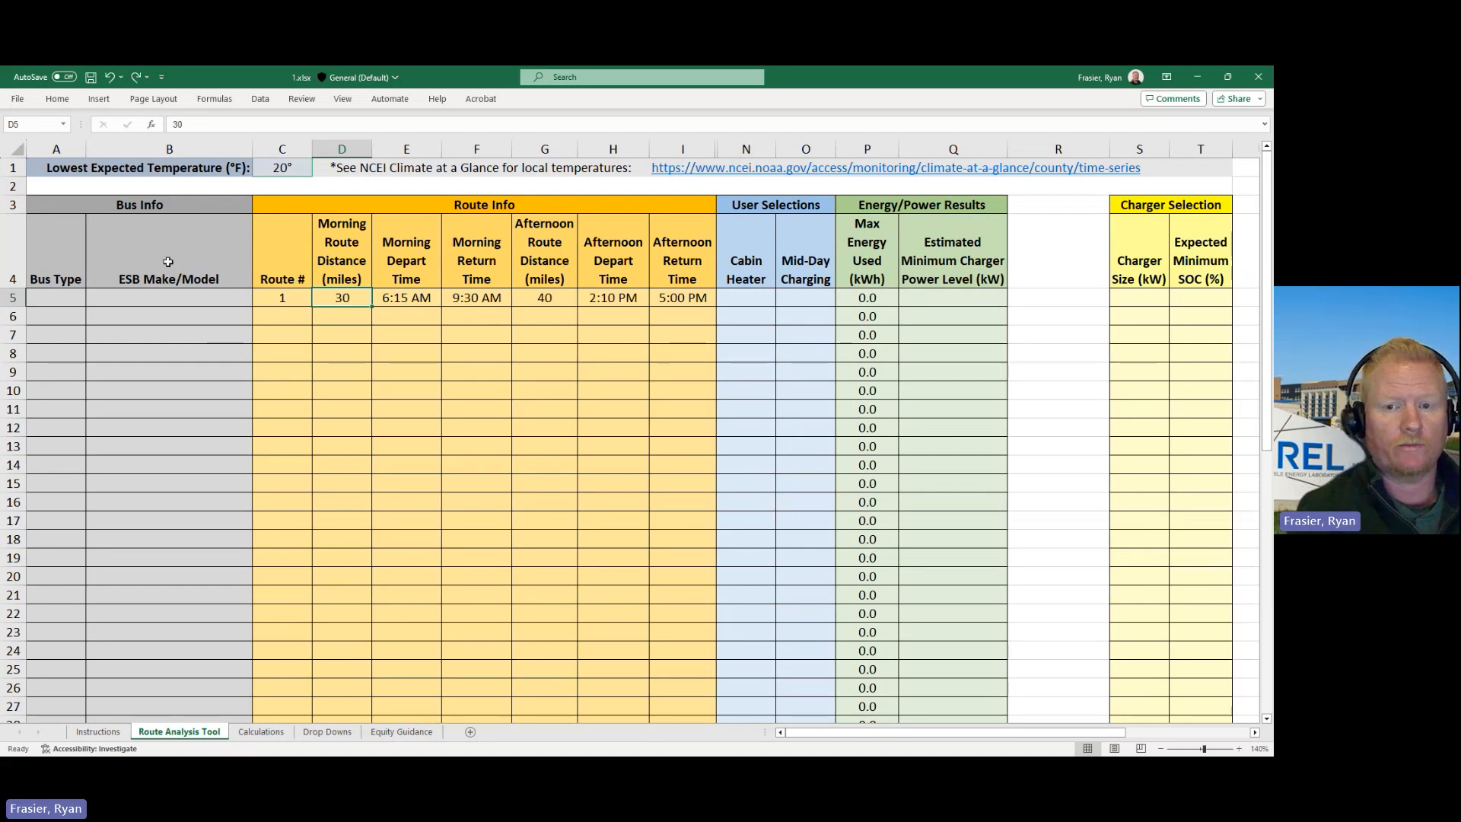
Set route 1's bus type to TypeC and its ESB make/model to Bluebird Vision Electric
{"action": "left_click", "coordinate": [73, 301]}
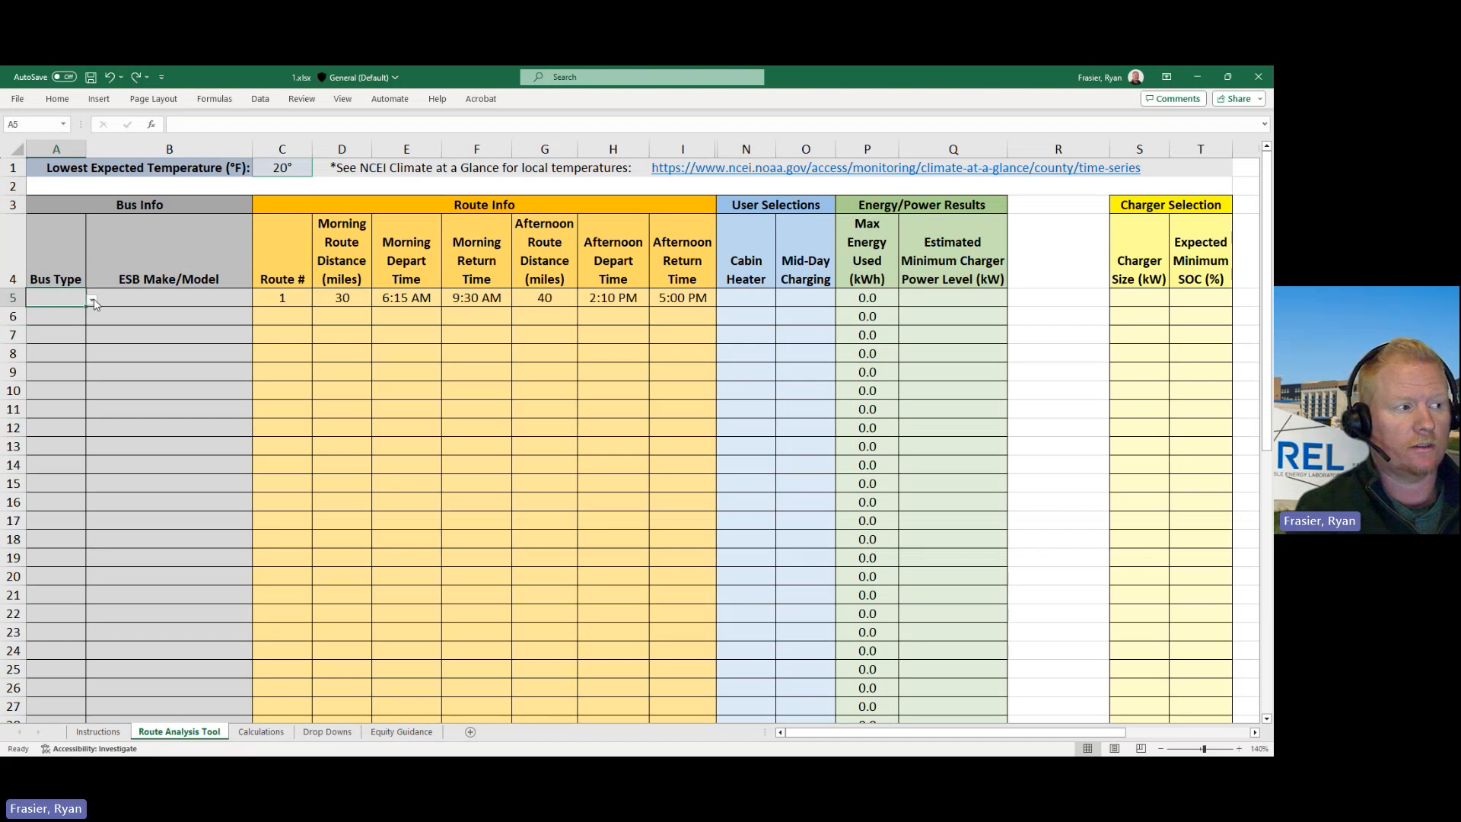
{"action": "left_click", "coordinate": [91, 300]}
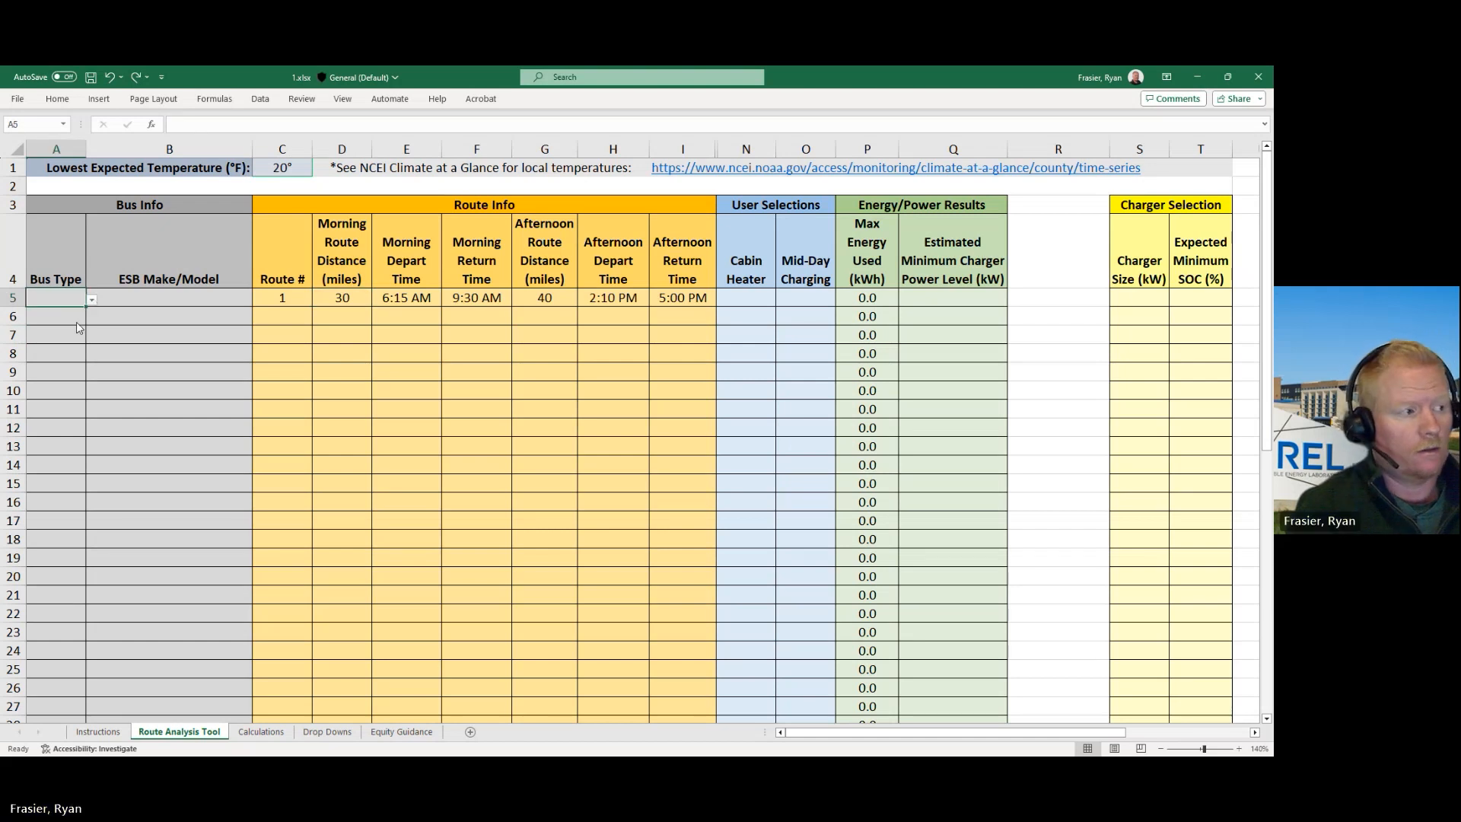
{"action": "left_click", "coordinate": [69, 329]}
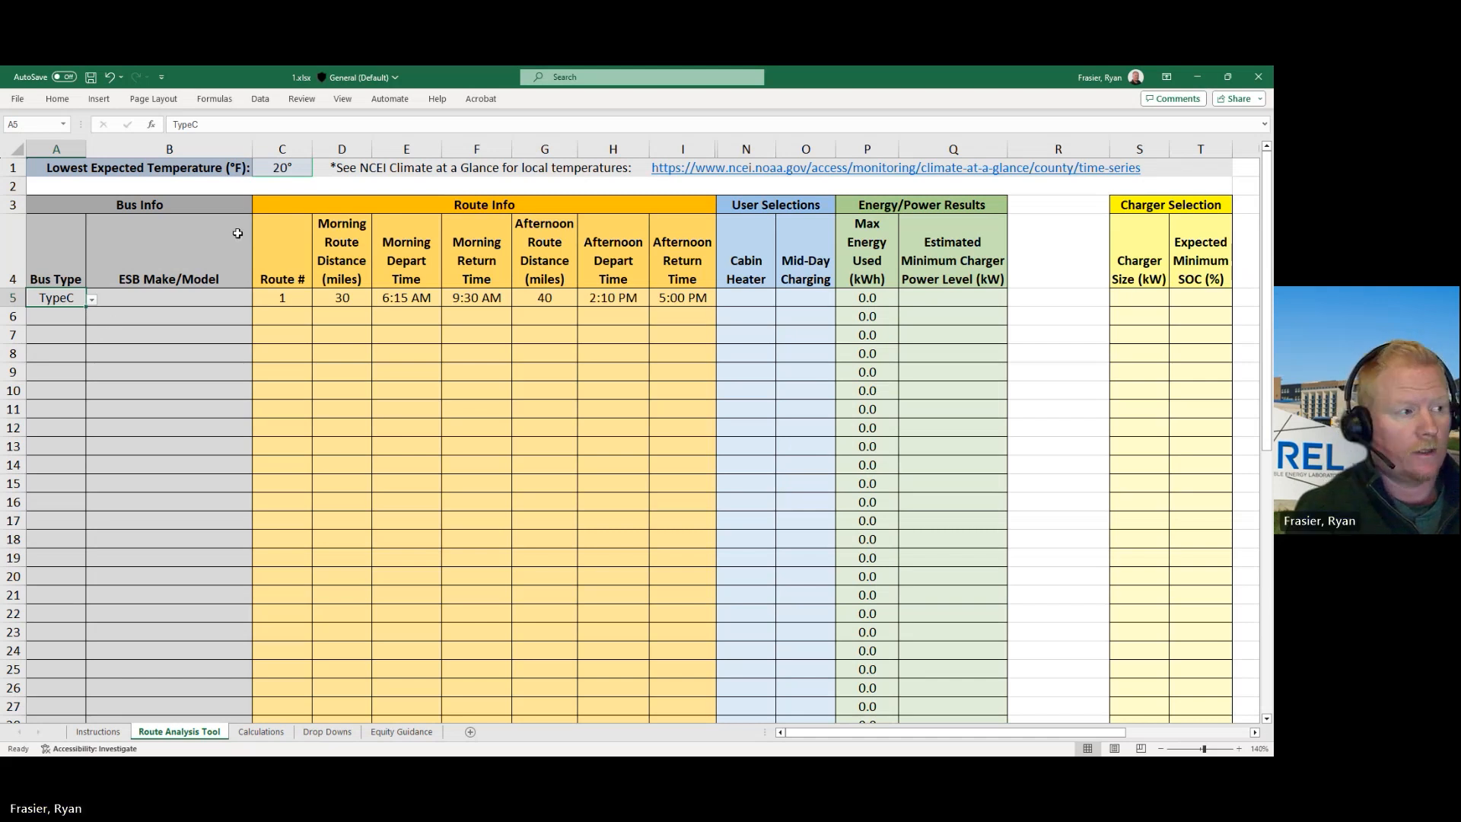
{"action": "left_click", "coordinate": [203, 301]}
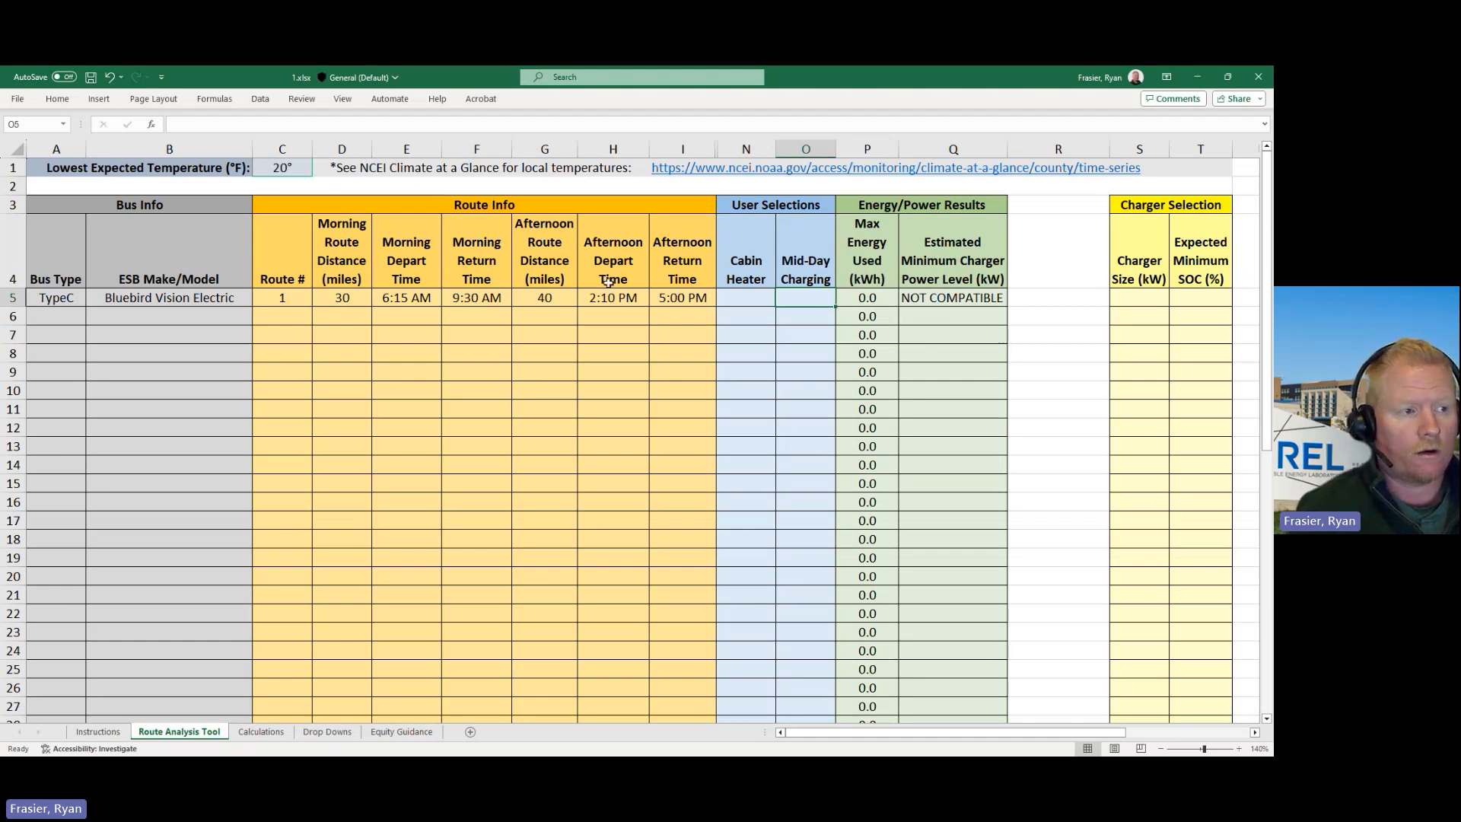
Set route 1's cabin heater to Electric and its mid-day charging to Yes
{"action": "left_click", "coordinate": [757, 294]}
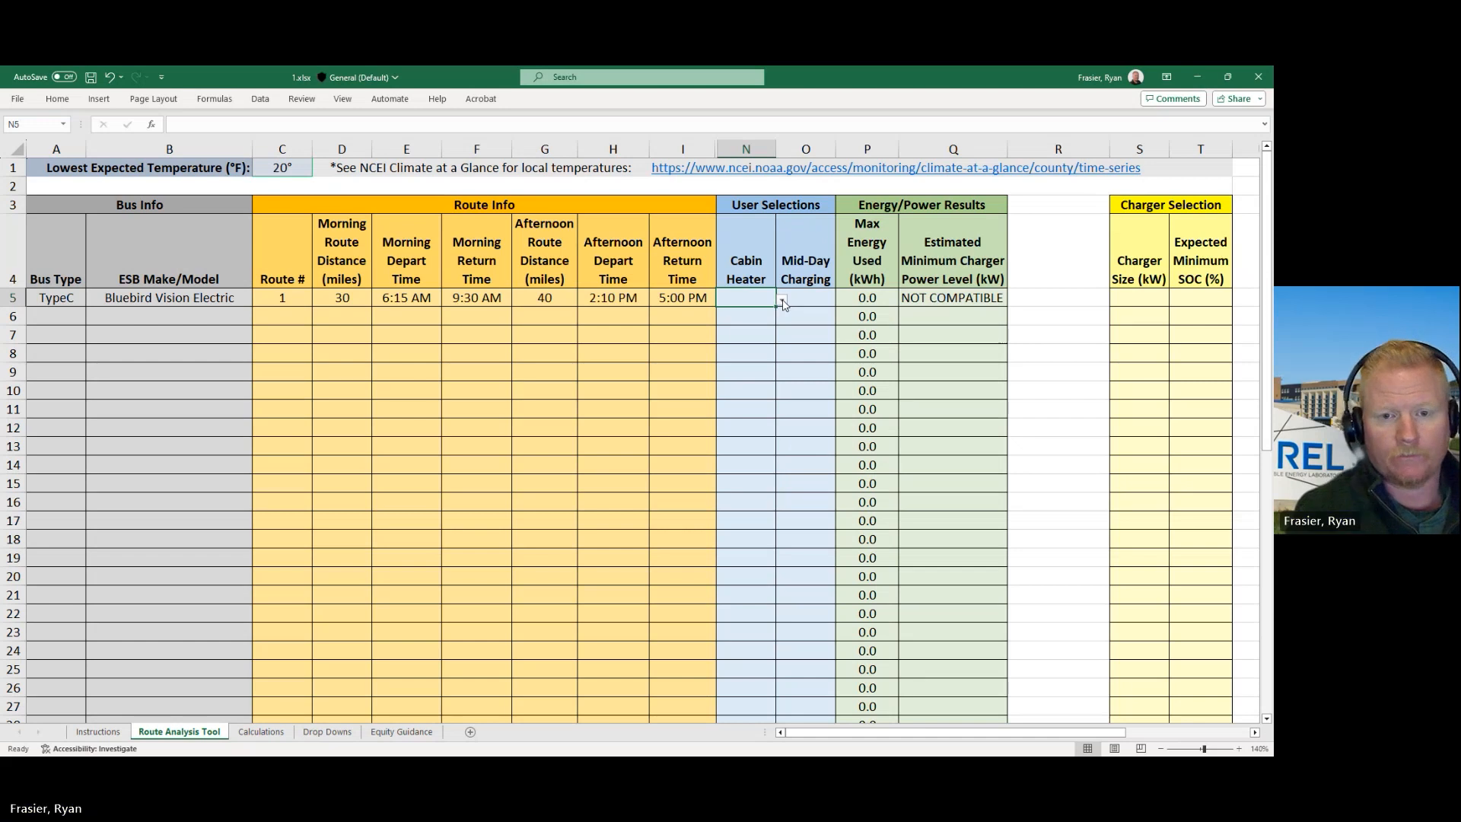
{"action": "left_click", "coordinate": [782, 302]}
{"action": "left_click", "coordinate": [756, 322]}
{"action": "left_click", "coordinate": [804, 302]}
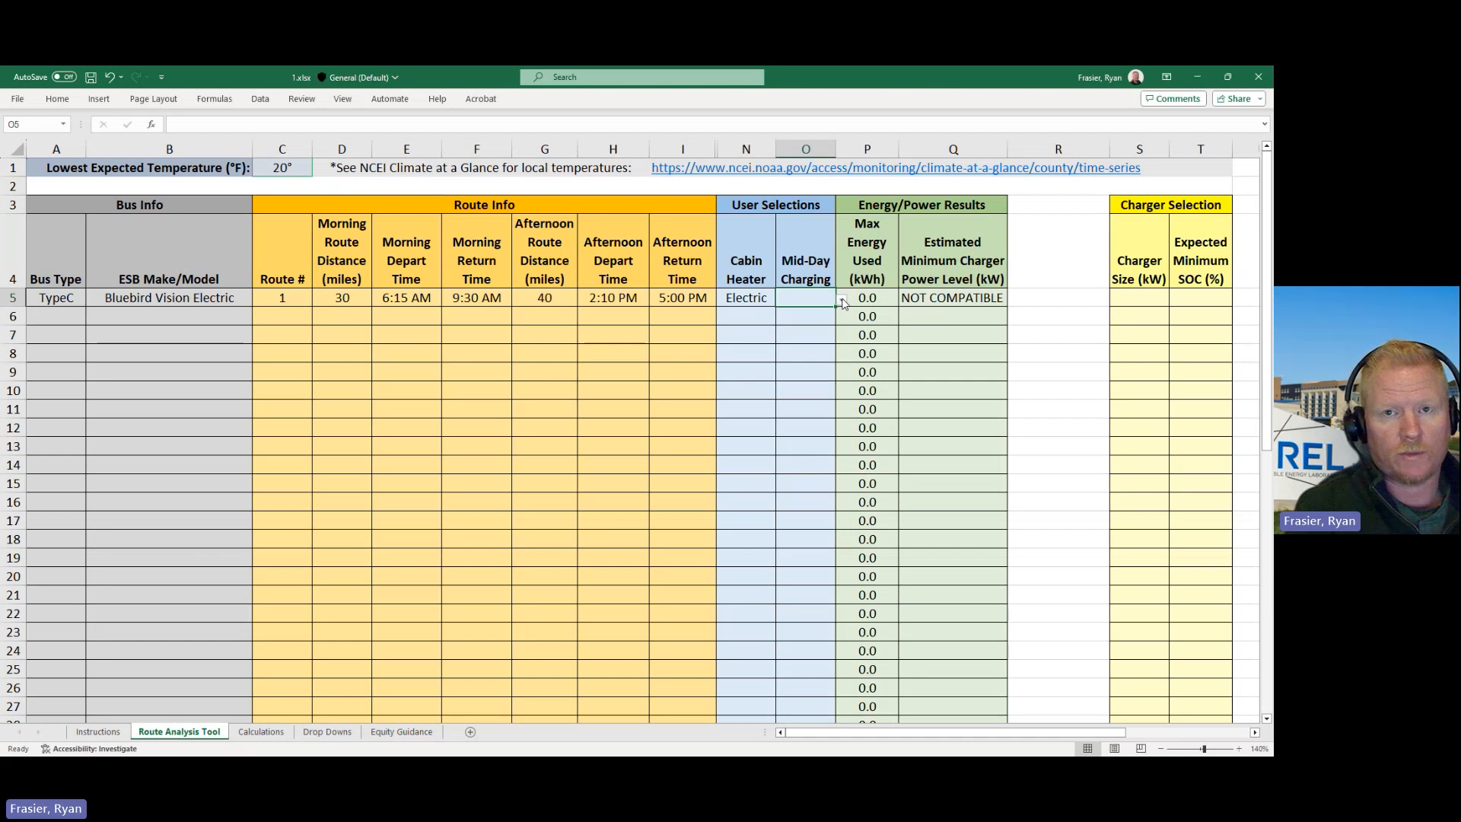
{"action": "left_click", "coordinate": [841, 299]}
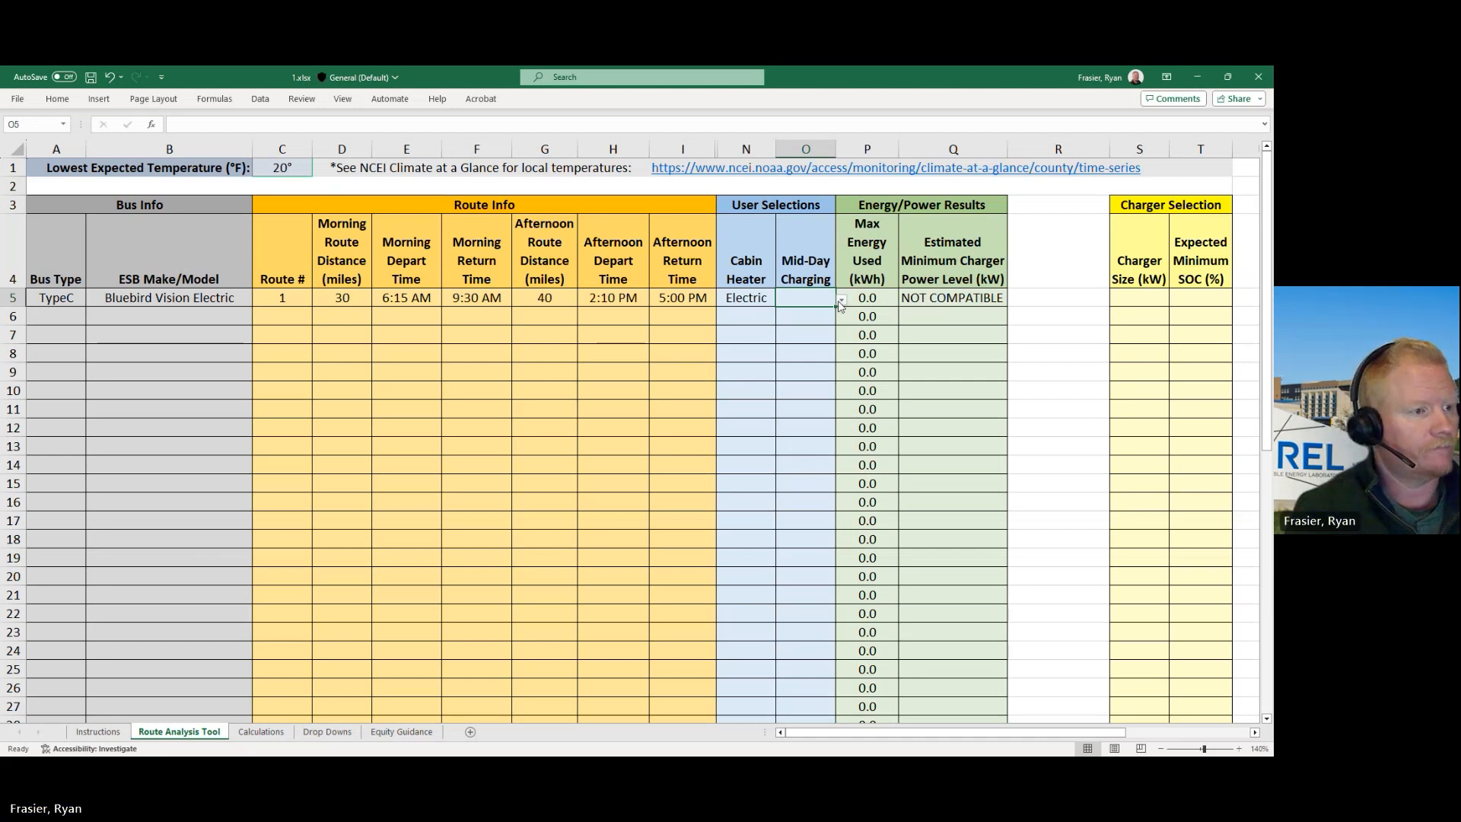
{"action": "left_click", "coordinate": [818, 312]}
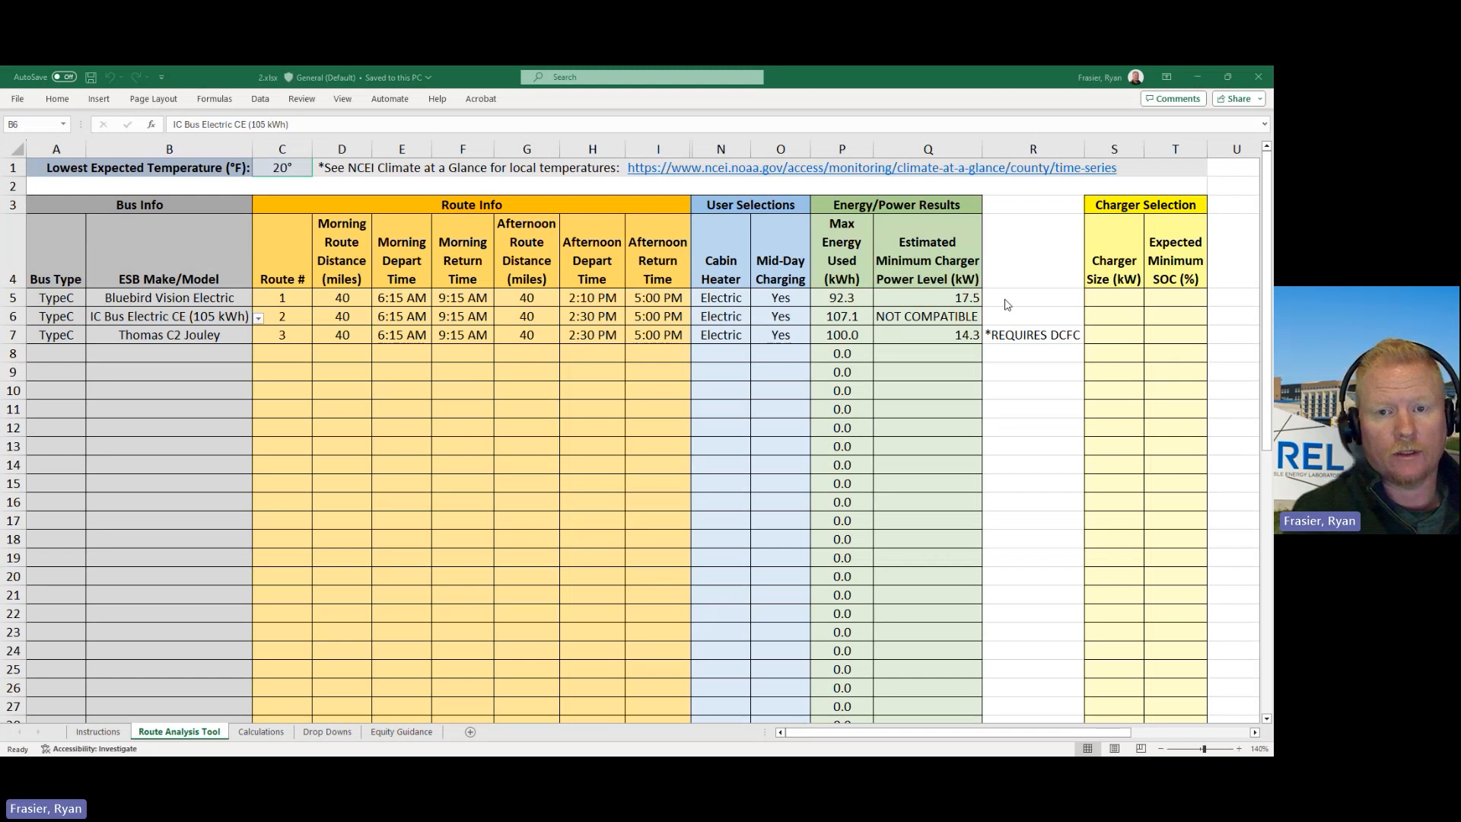
Try mid-day charging set to No for the Bluebird bus on route 1 and restore it to Yes, twice
{"action": "left_click", "coordinate": [785, 298]}
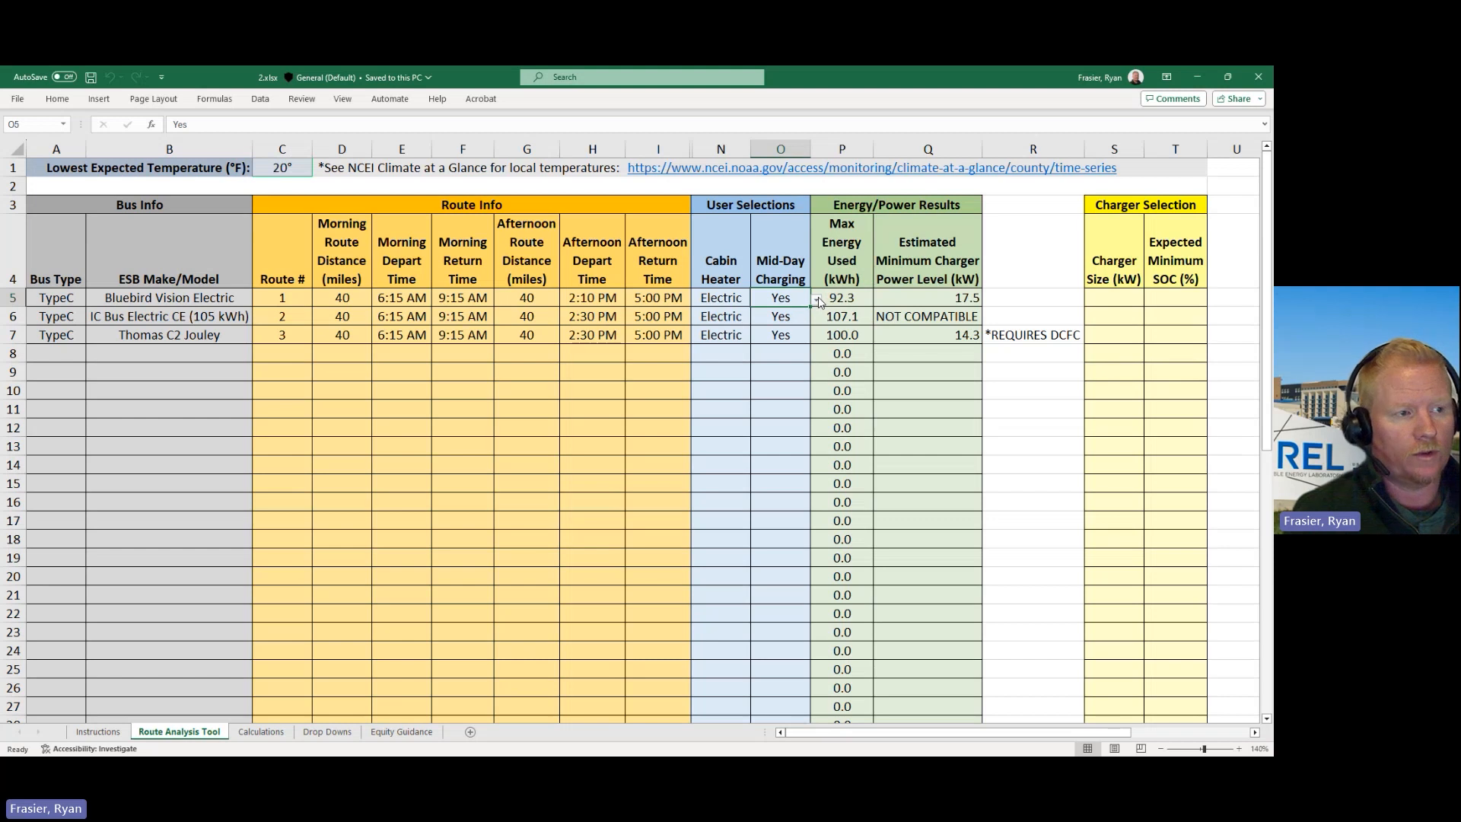
{"action": "left_click", "coordinate": [819, 300]}
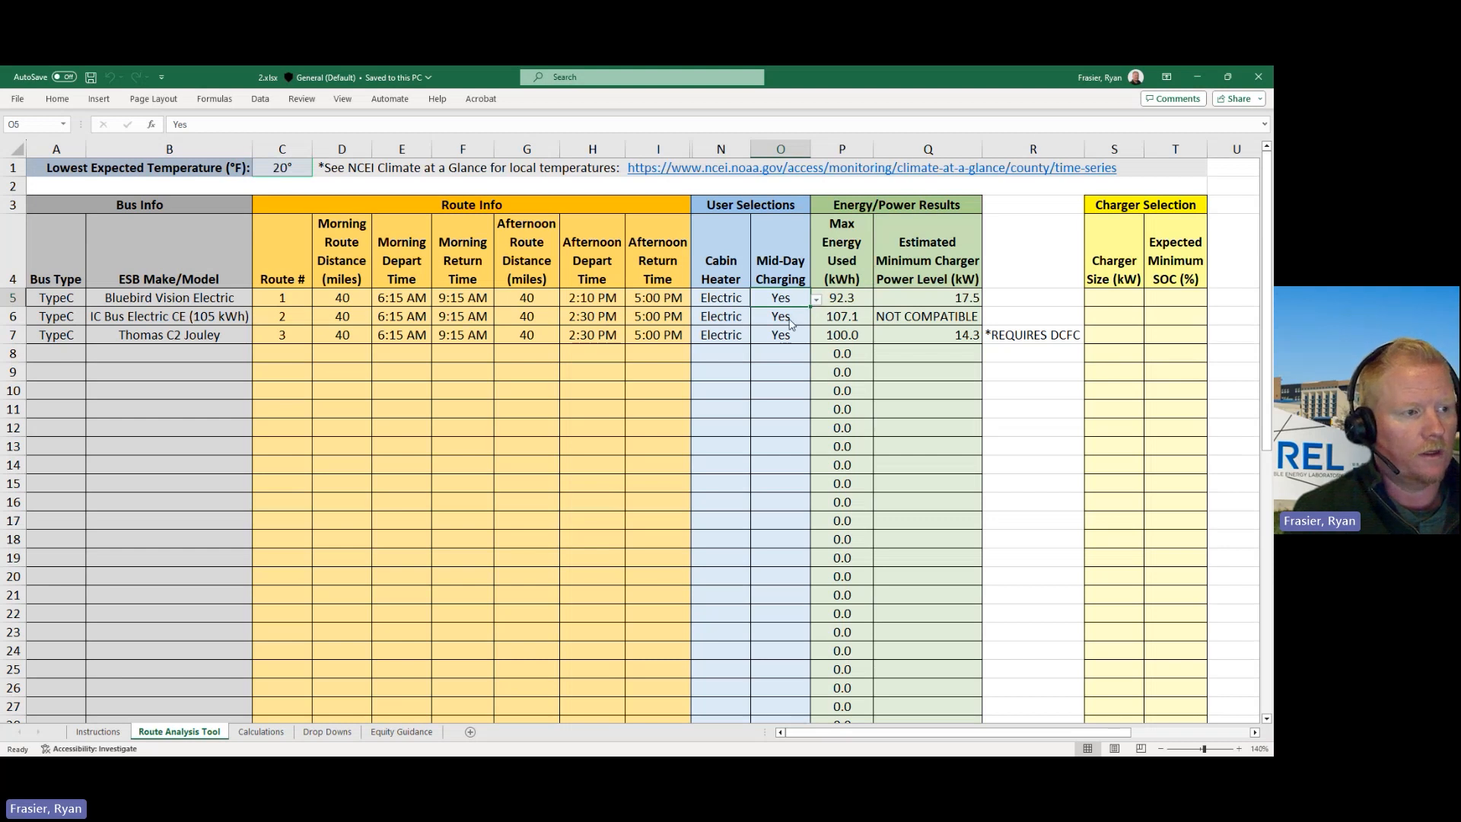
{"action": "left_click", "coordinate": [786, 323]}
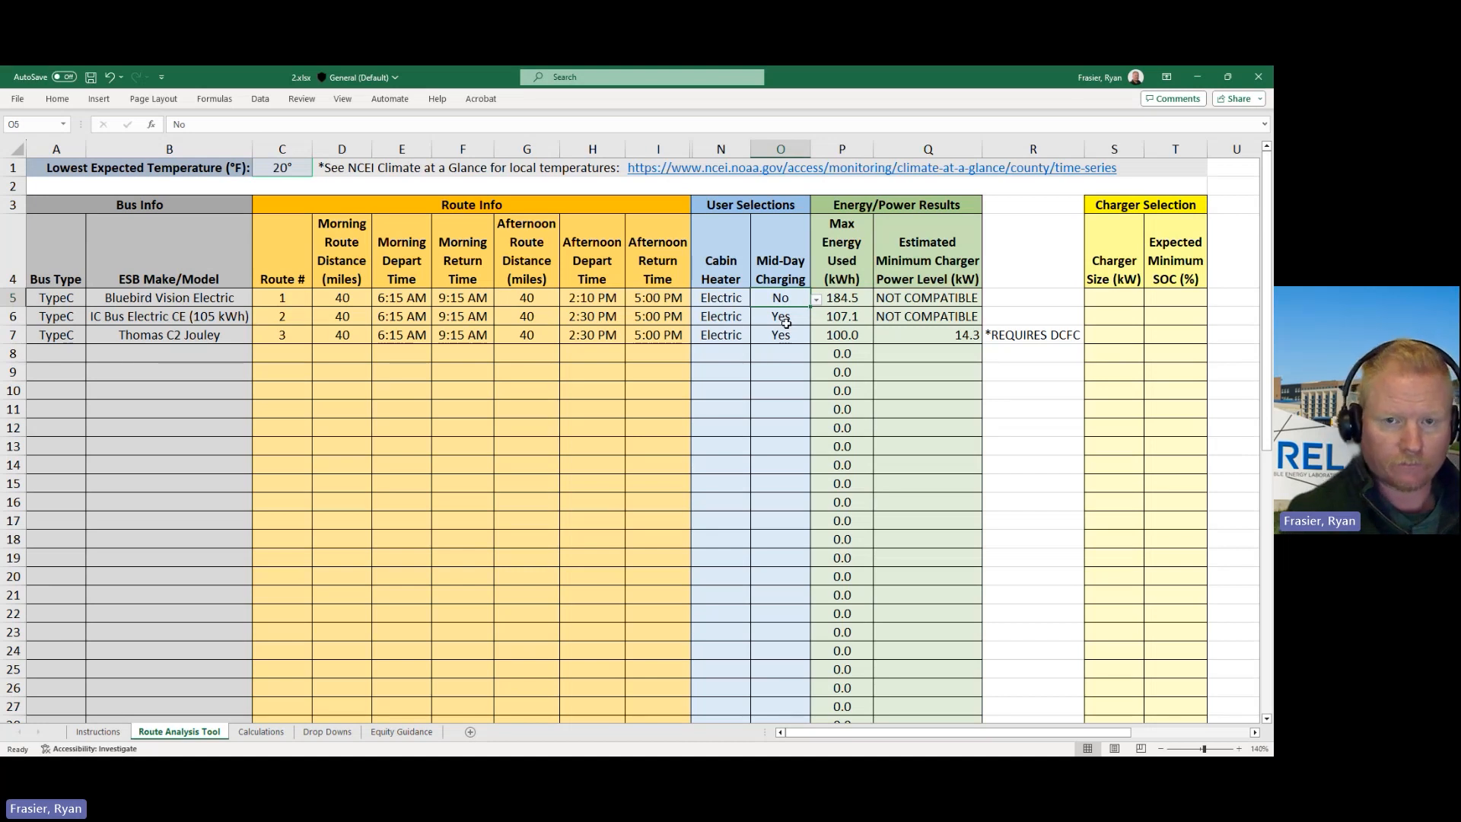
{"action": "left_click", "coordinate": [796, 318]}
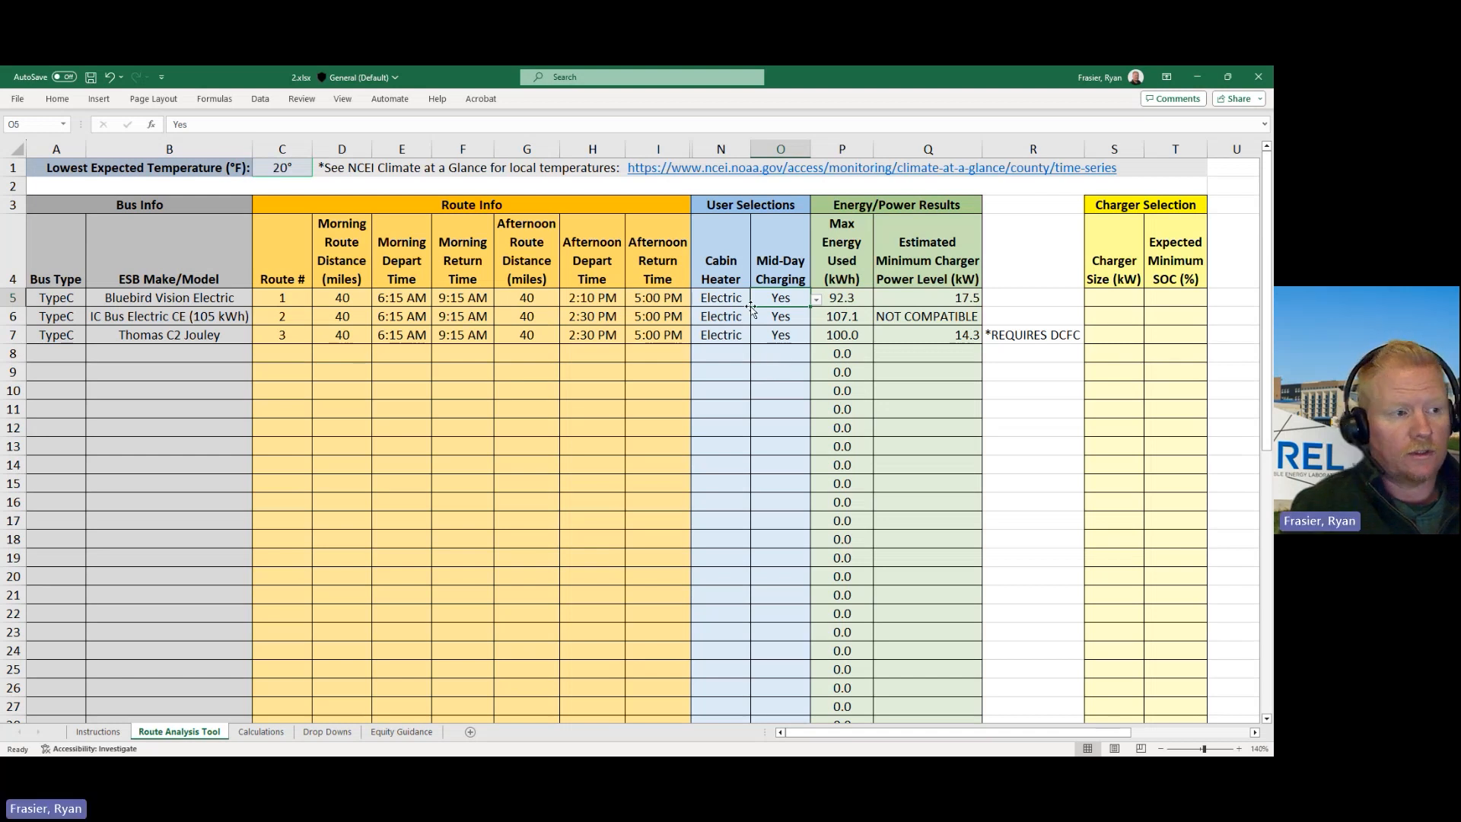
{"action": "left_click", "coordinate": [815, 302]}
{"action": "left_click", "coordinate": [792, 324]}
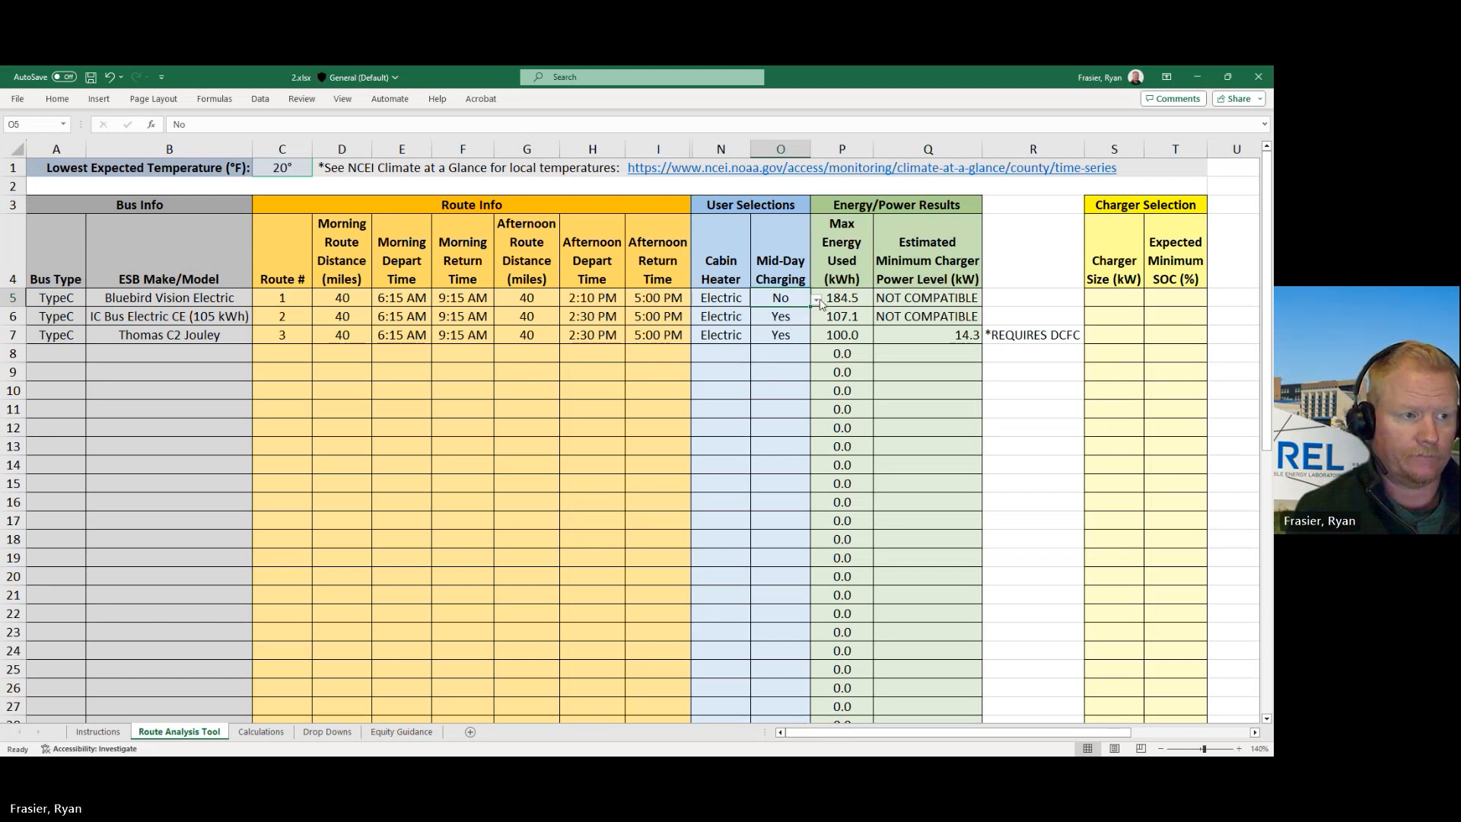
{"action": "left_click", "coordinate": [791, 315]}
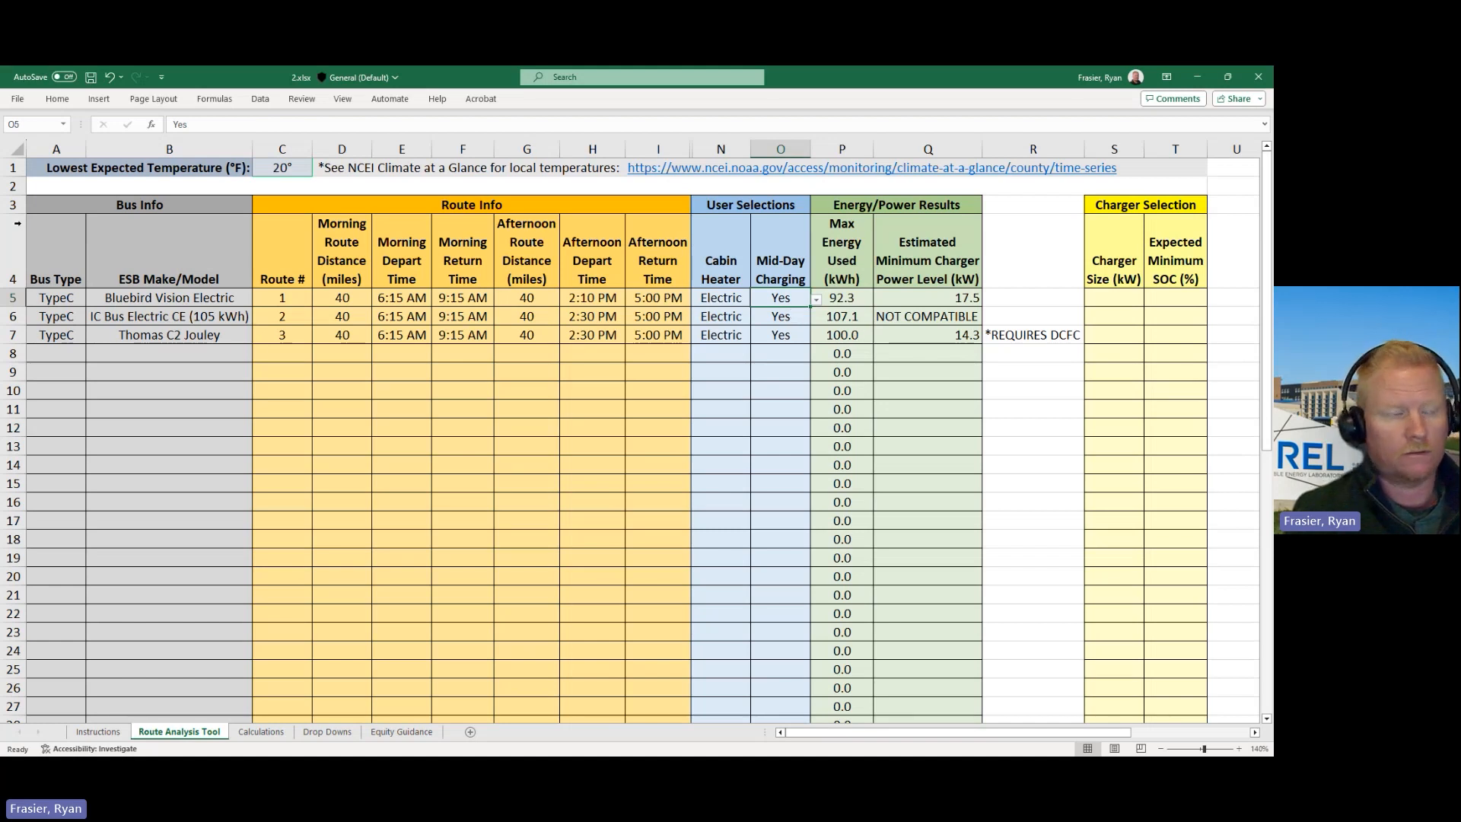
Change route 2's bus model to IC Bus Electric CE (210 kWh) and set the lowest expected temperature to -20°
{"action": "left_click", "coordinate": [228, 317]}
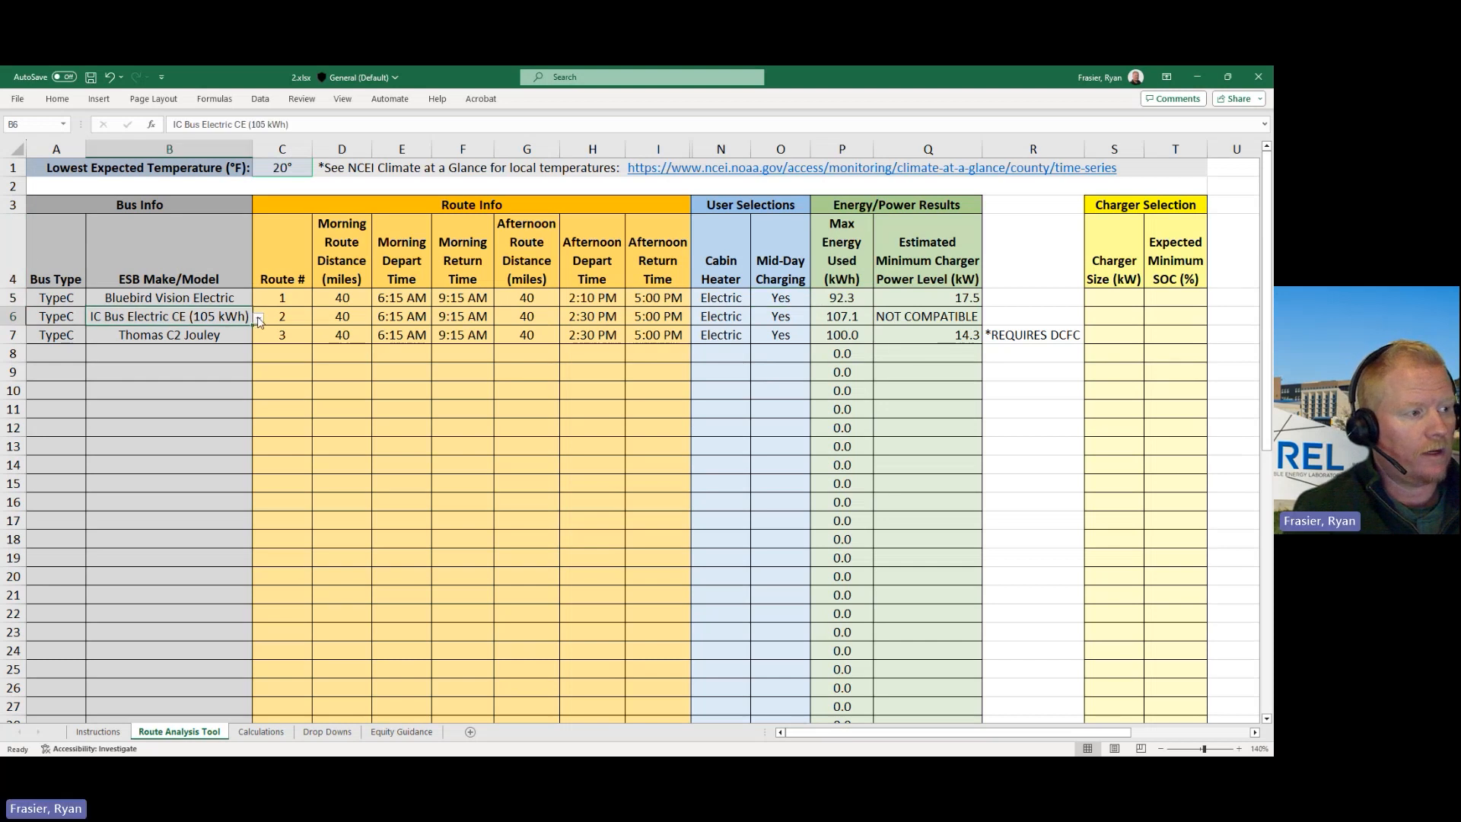
{"action": "left_click", "coordinate": [193, 364]}
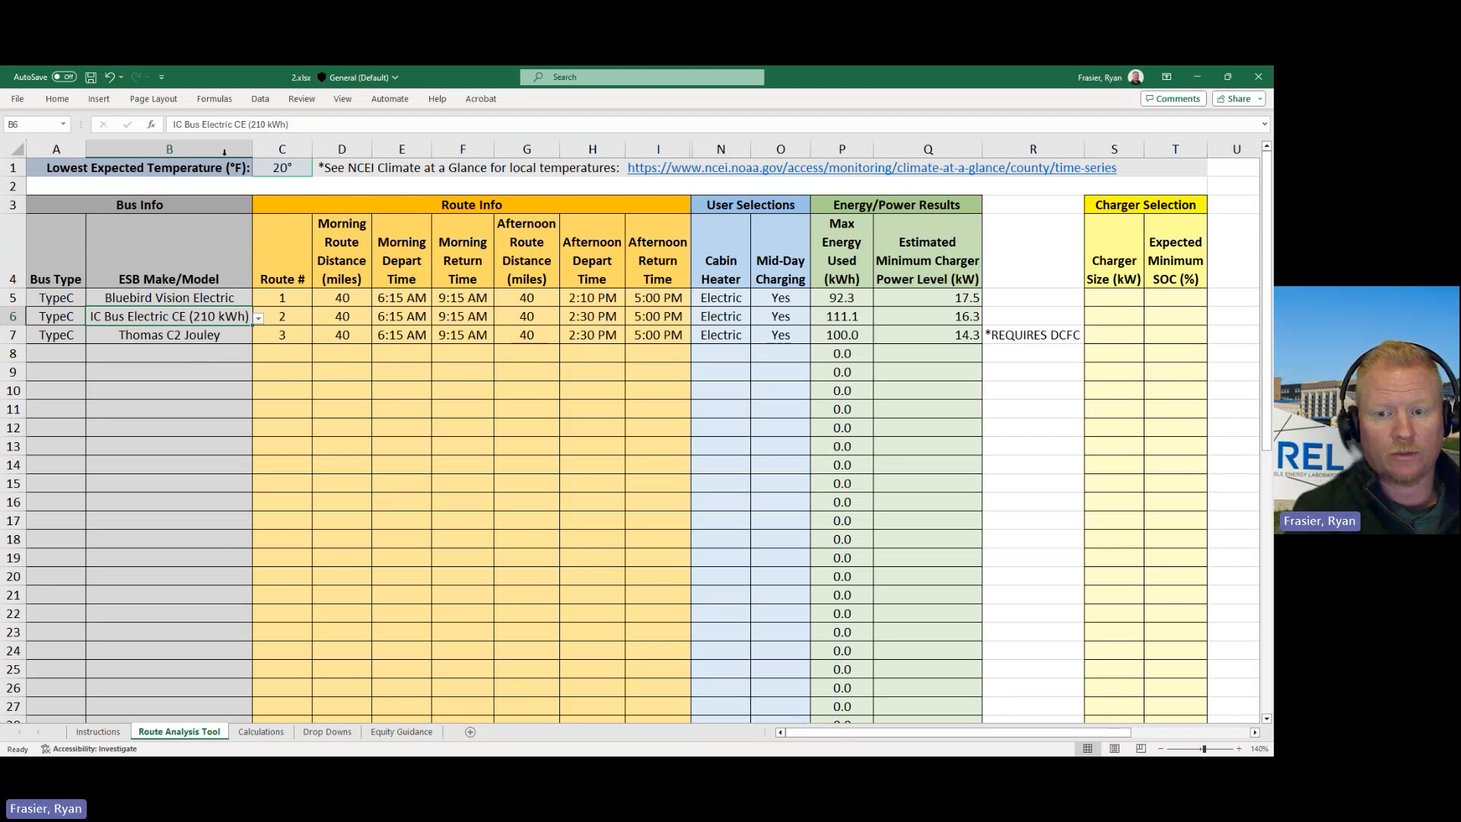
{"action": "left_click", "coordinate": [288, 169]}
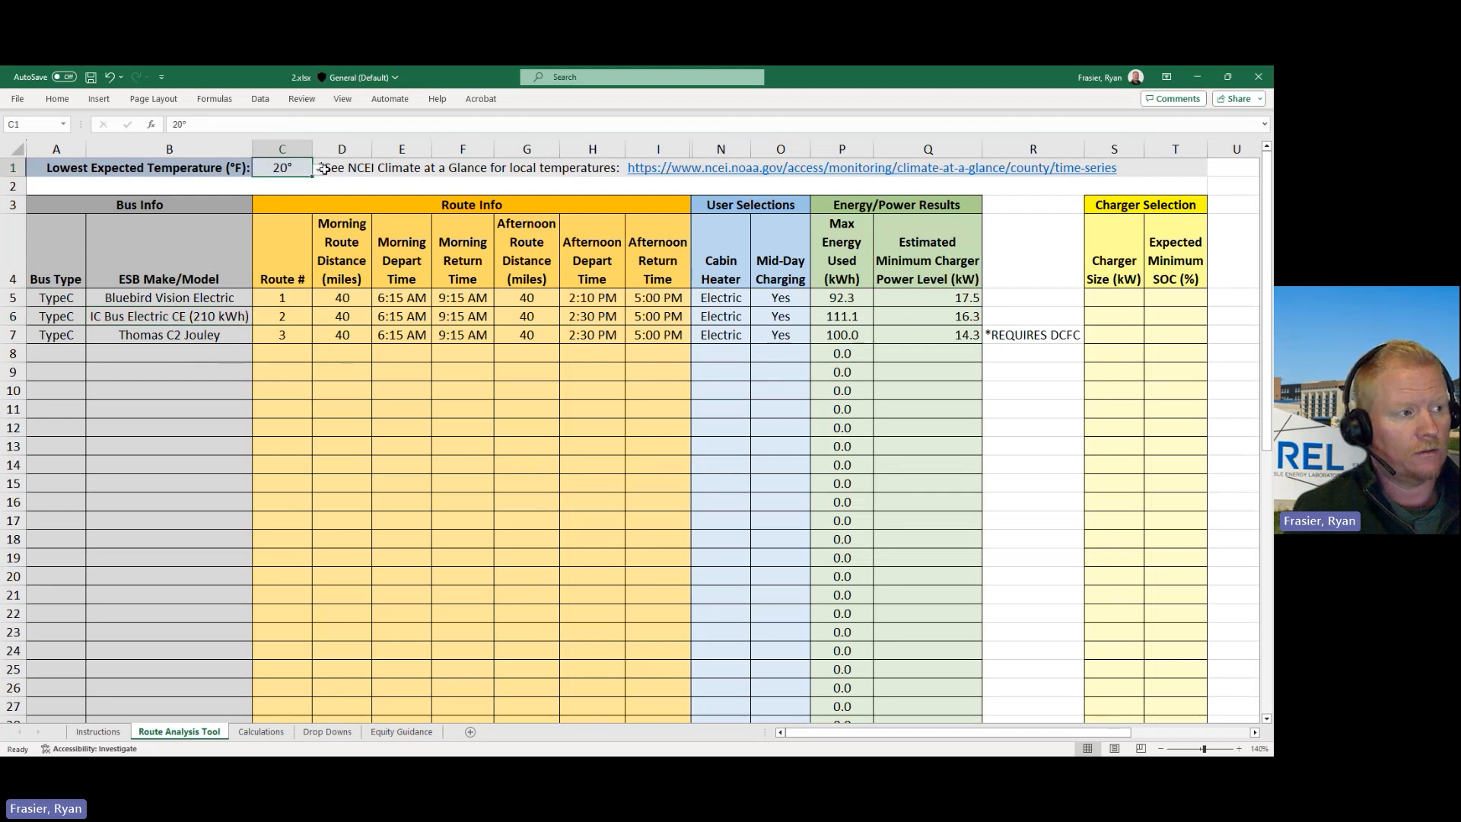
{"action": "left_click", "coordinate": [282, 238]}
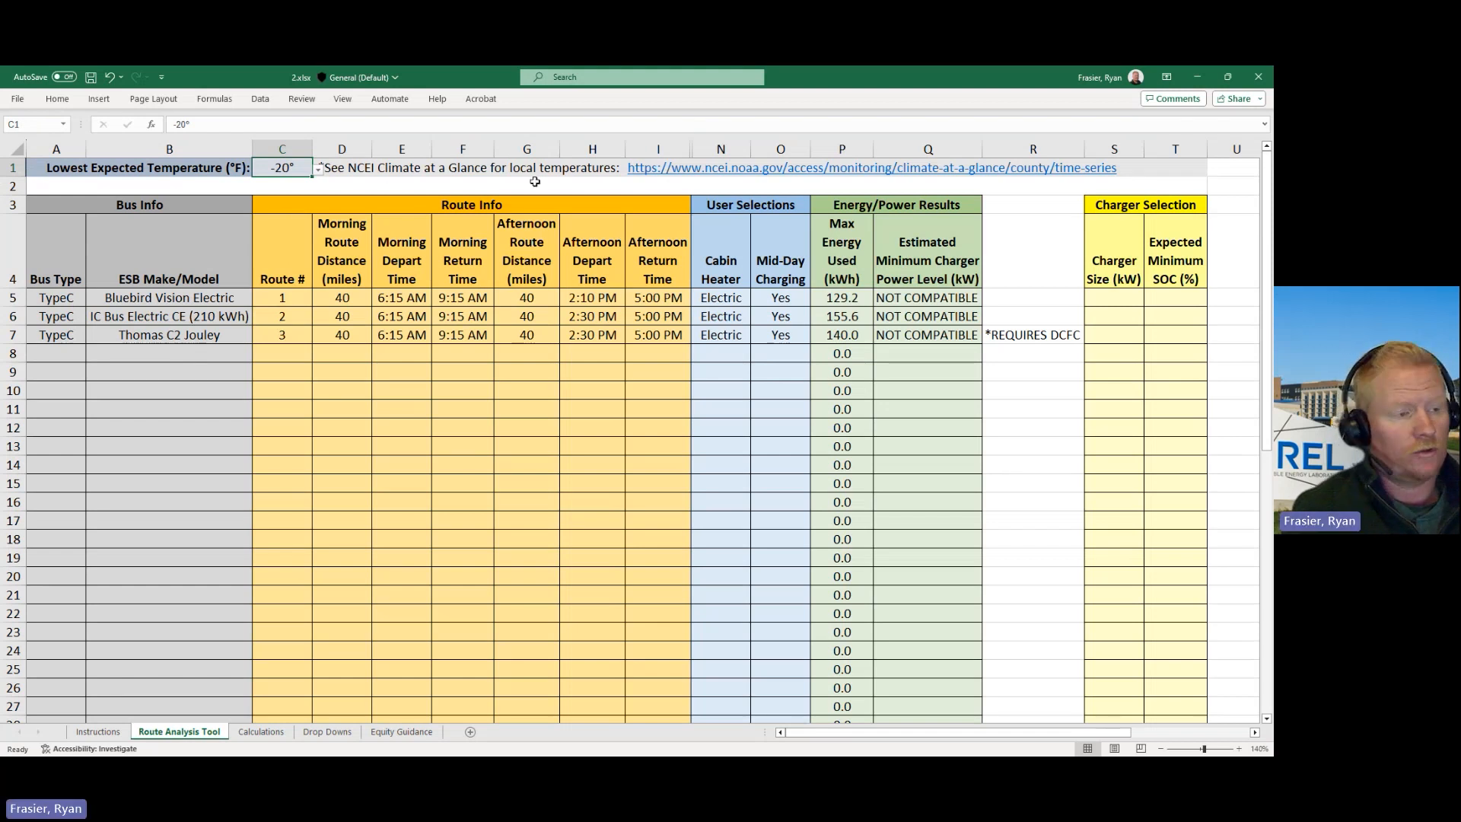
Set the cabin heater to Auxiliary for routes 1, 2 and 3
{"action": "left_click", "coordinate": [728, 297]}
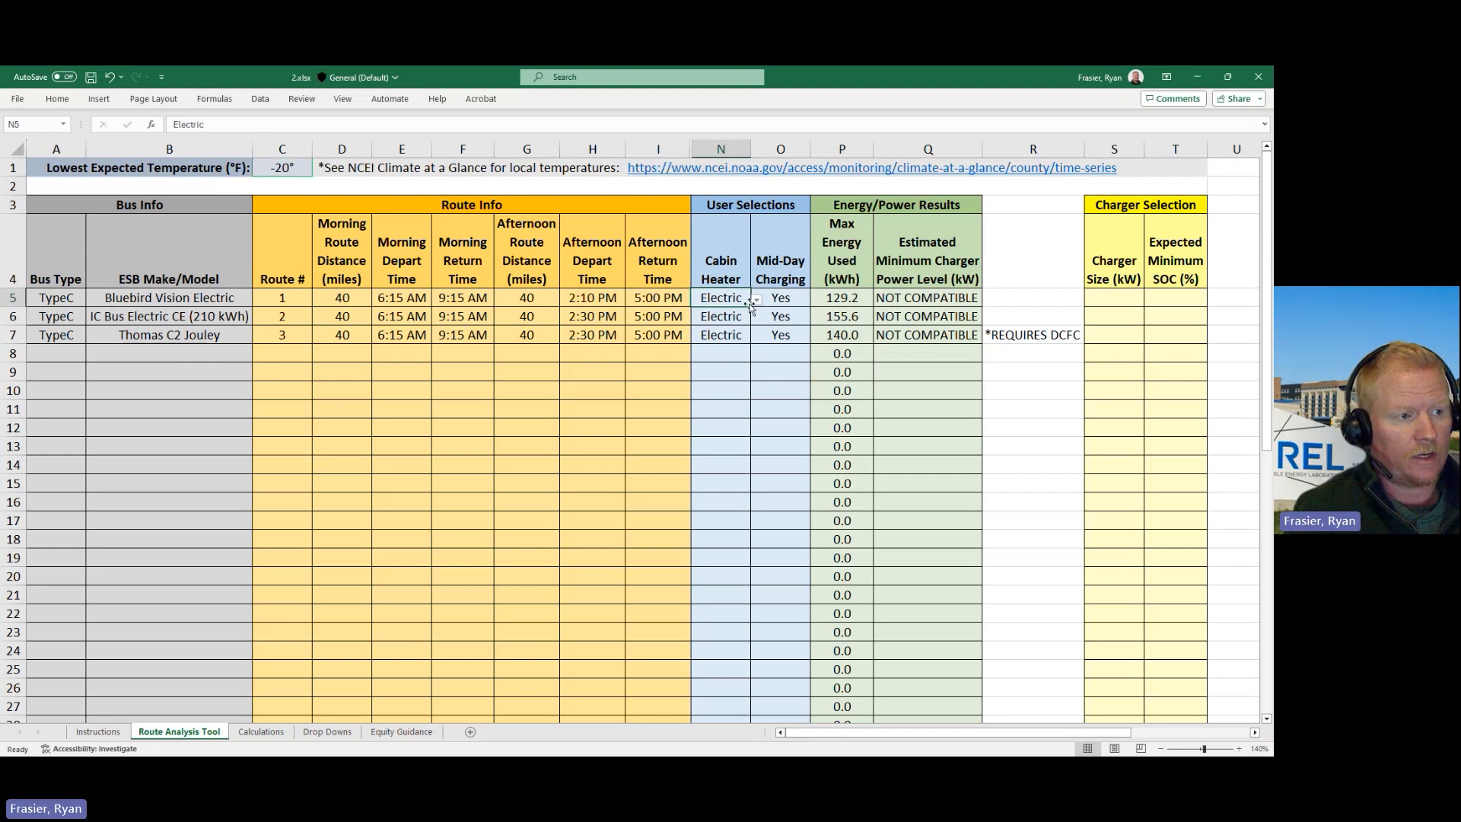
{"action": "left_click", "coordinate": [734, 326]}
{"action": "left_click", "coordinate": [735, 318]}
{"action": "left_click", "coordinate": [756, 319]}
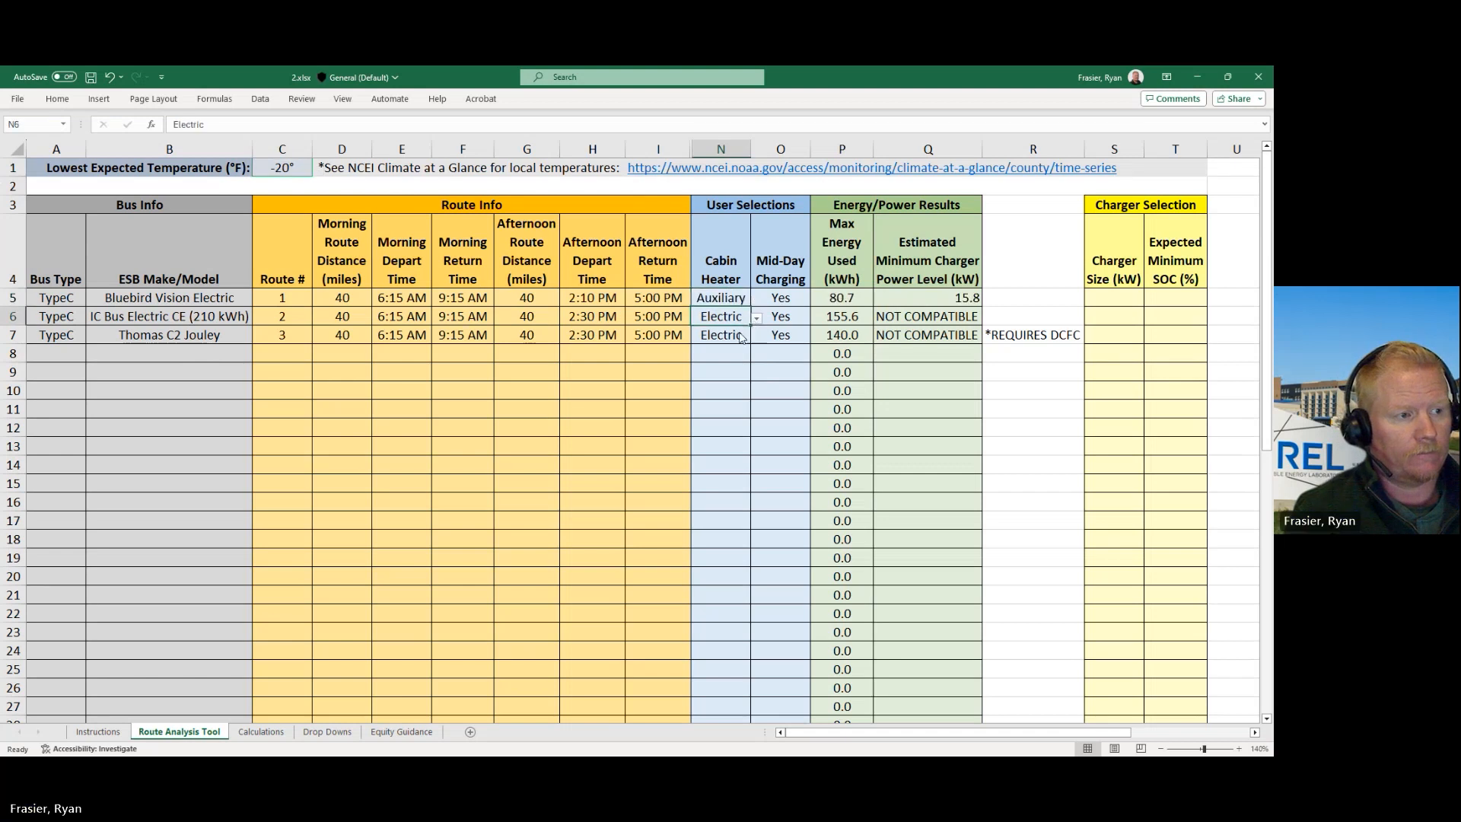
{"action": "left_click", "coordinate": [734, 343]}
{"action": "left_click", "coordinate": [735, 337]}
{"action": "left_click", "coordinate": [756, 337]}
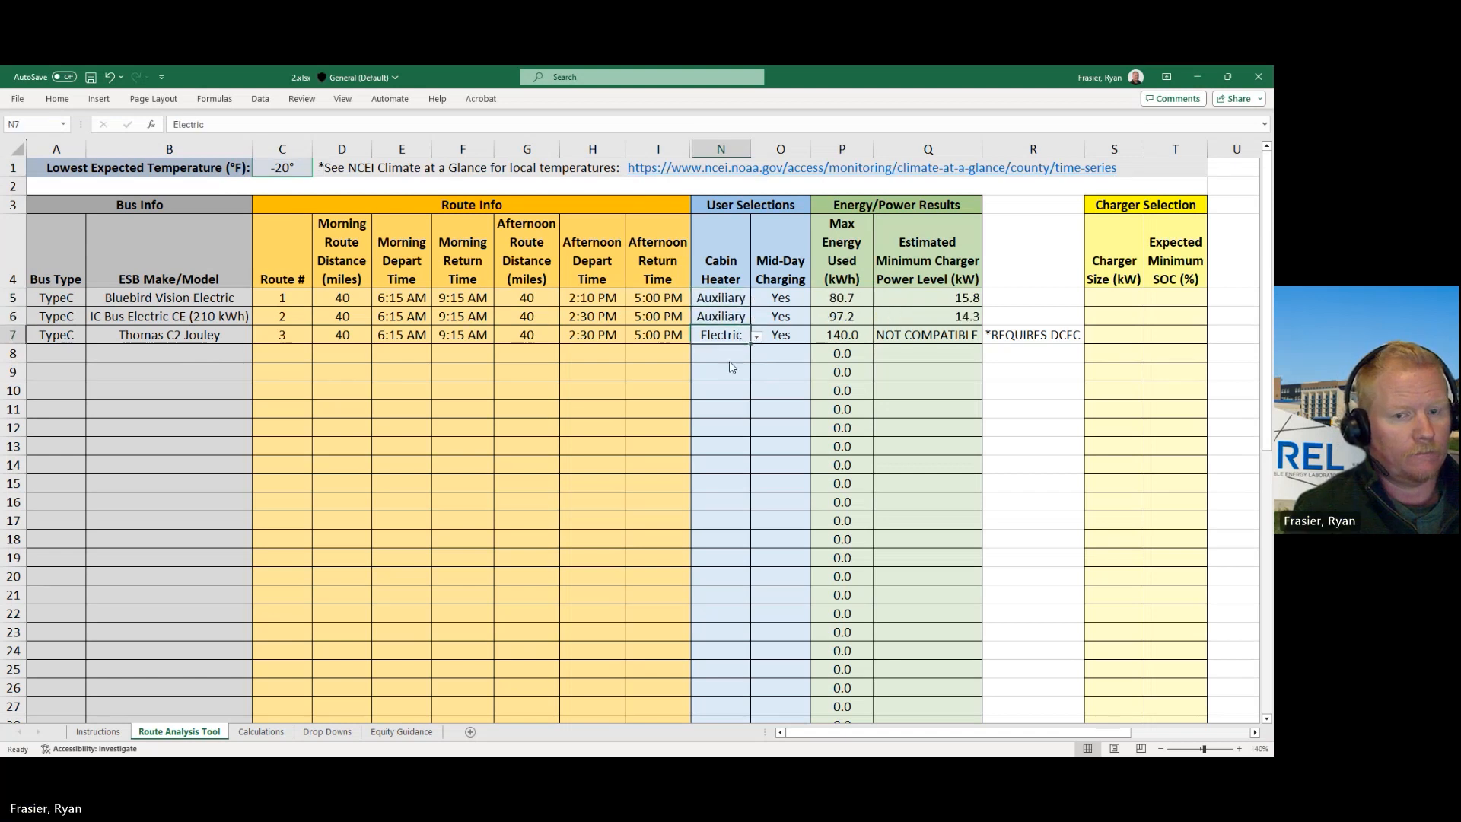
{"action": "left_click", "coordinate": [729, 361]}
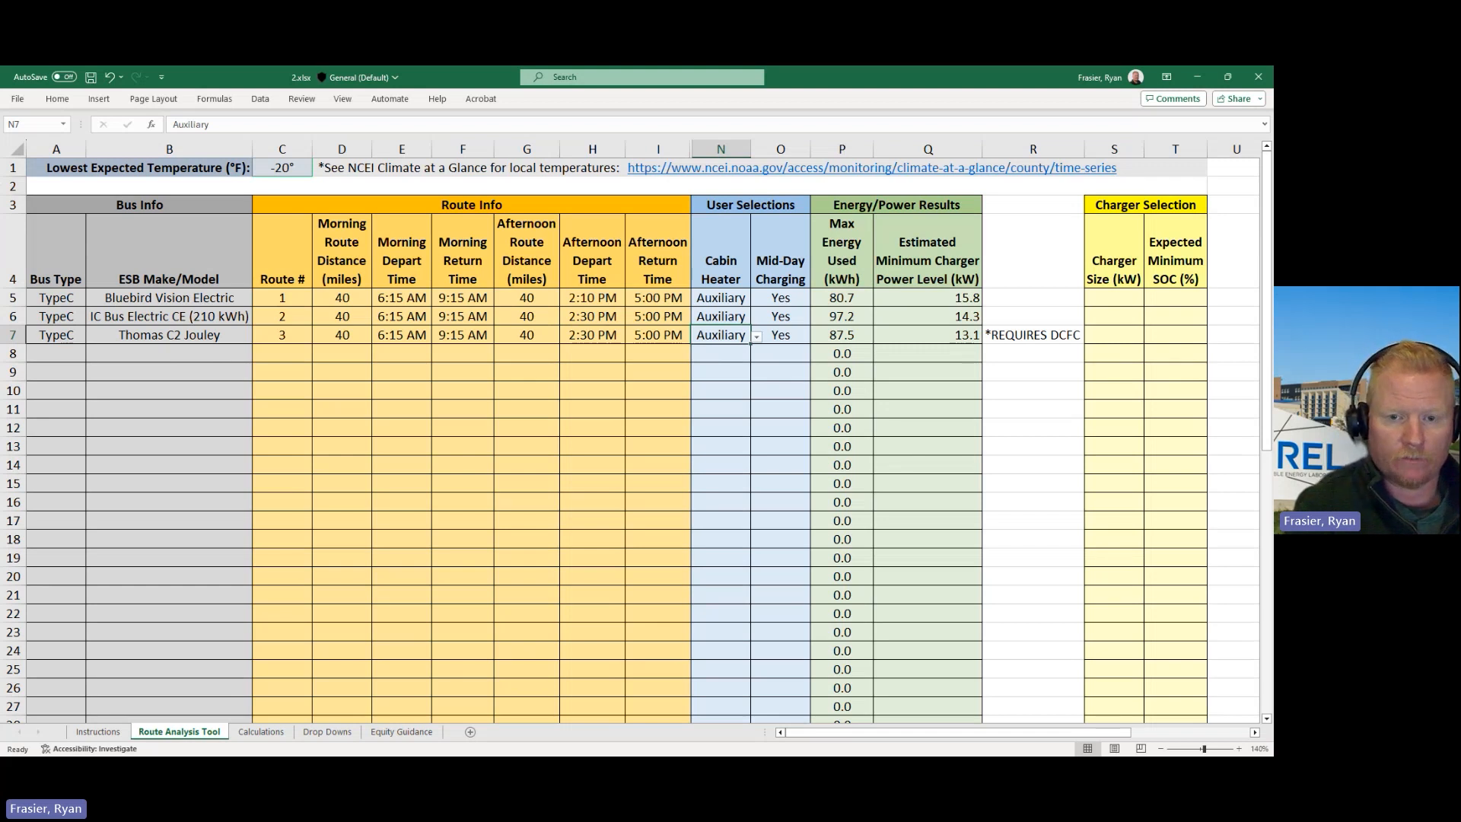
{"action": "left_click", "coordinate": [1027, 334]}
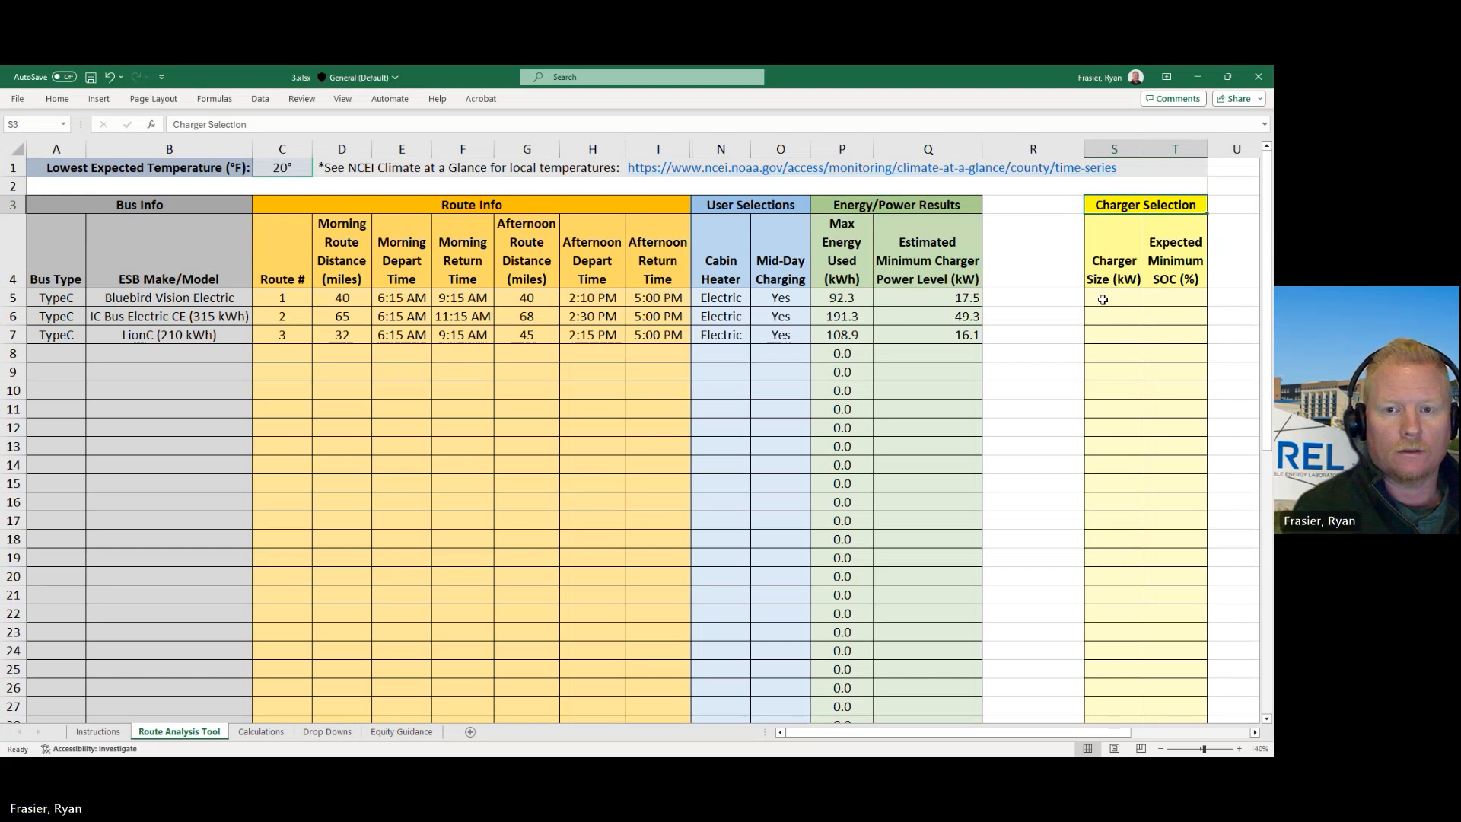
Test charger sizes of 19.2 kW and 16.6 kW for route 1's Bluebird bus, and set it to 9.6 kW
{"action": "left_click", "coordinate": [1126, 298]}
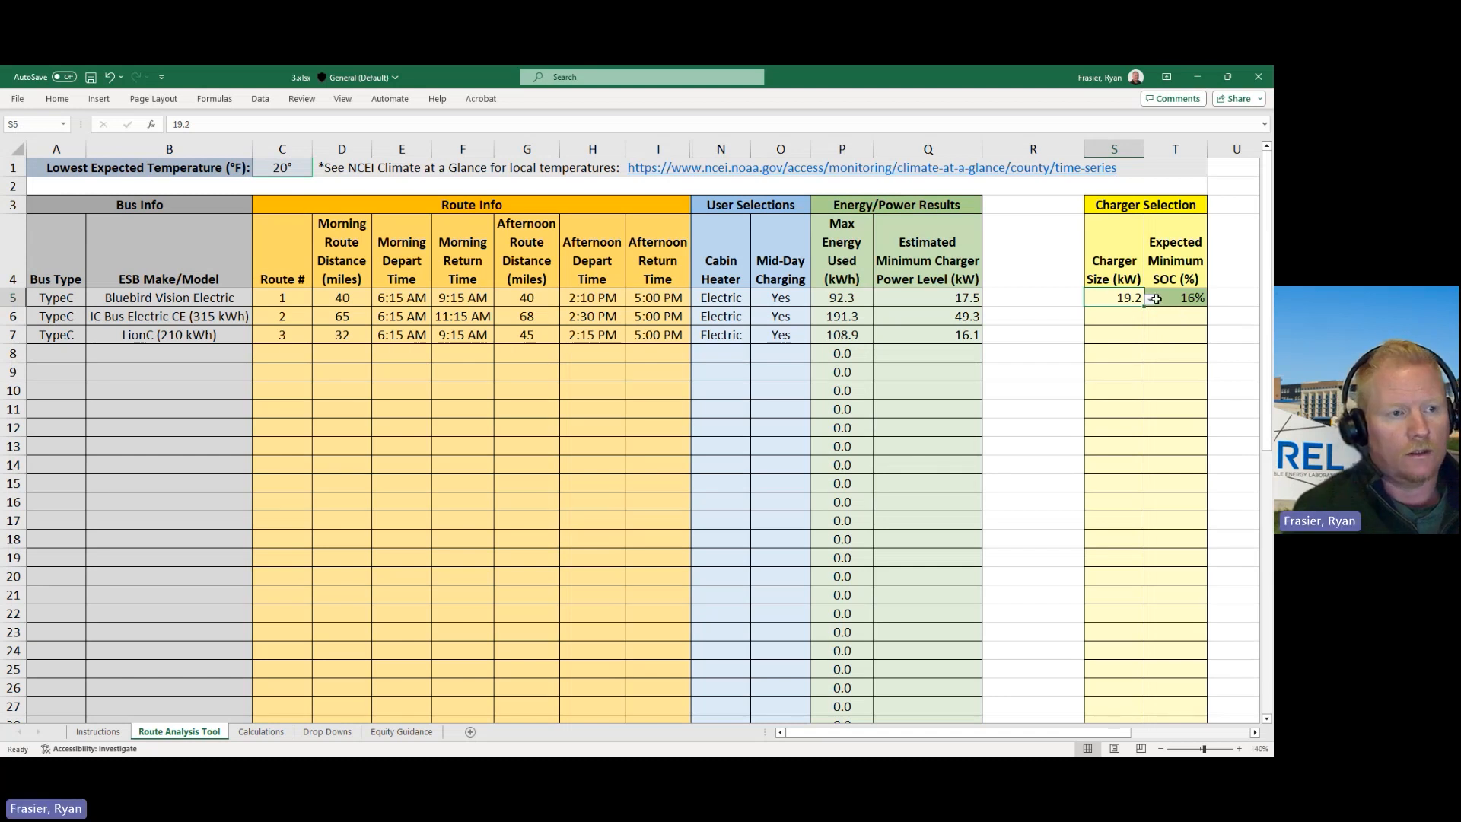
{"action": "left_click", "coordinate": [1151, 301]}
{"action": "left_click", "coordinate": [1115, 347]}
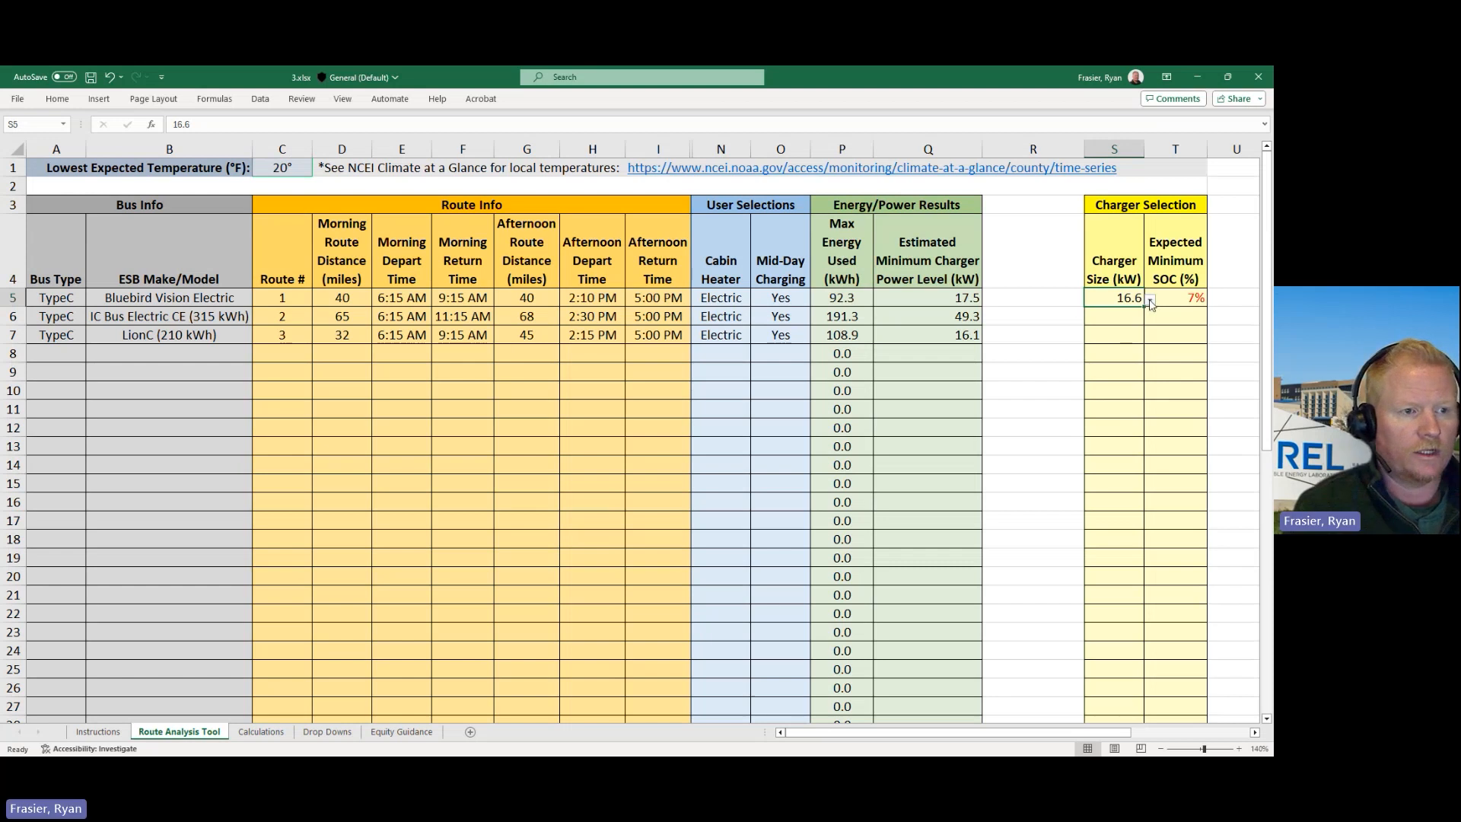
{"action": "left_click", "coordinate": [1129, 330]}
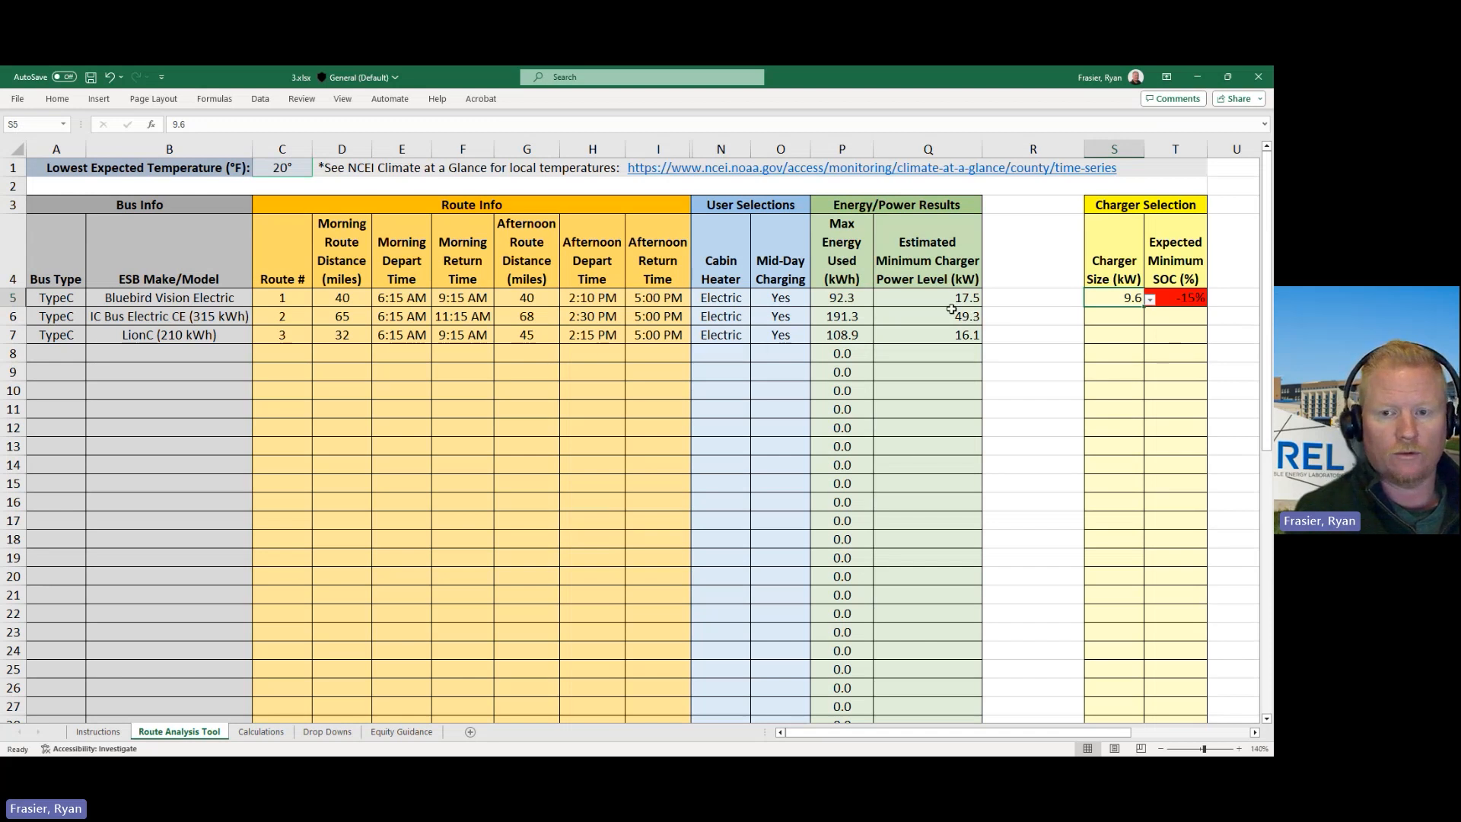
Set the charger size to 50 kW for route 2 and 16.6 kW for route 3
{"action": "left_click", "coordinate": [1109, 316]}
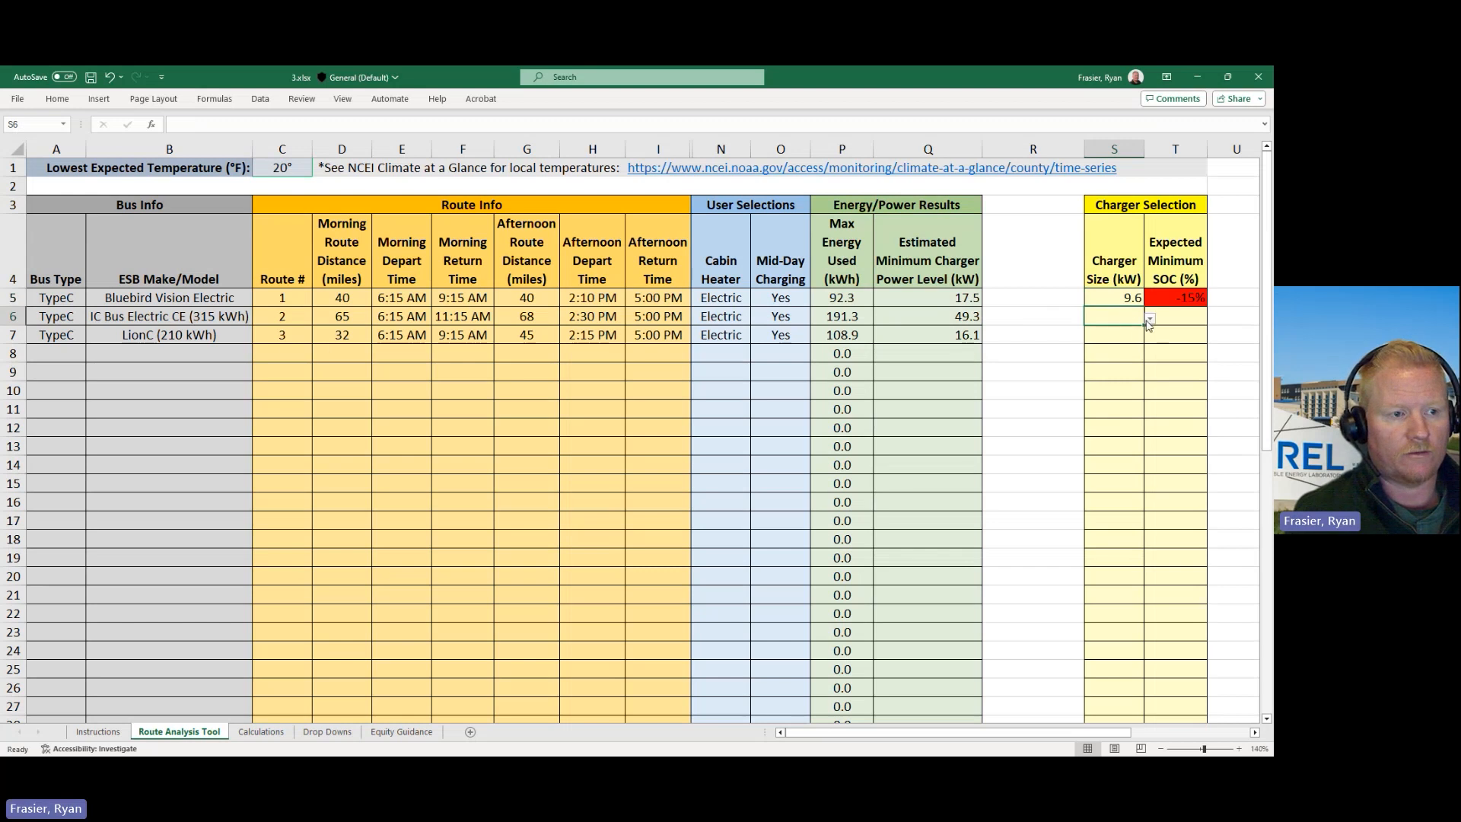
{"action": "left_click", "coordinate": [1098, 445]}
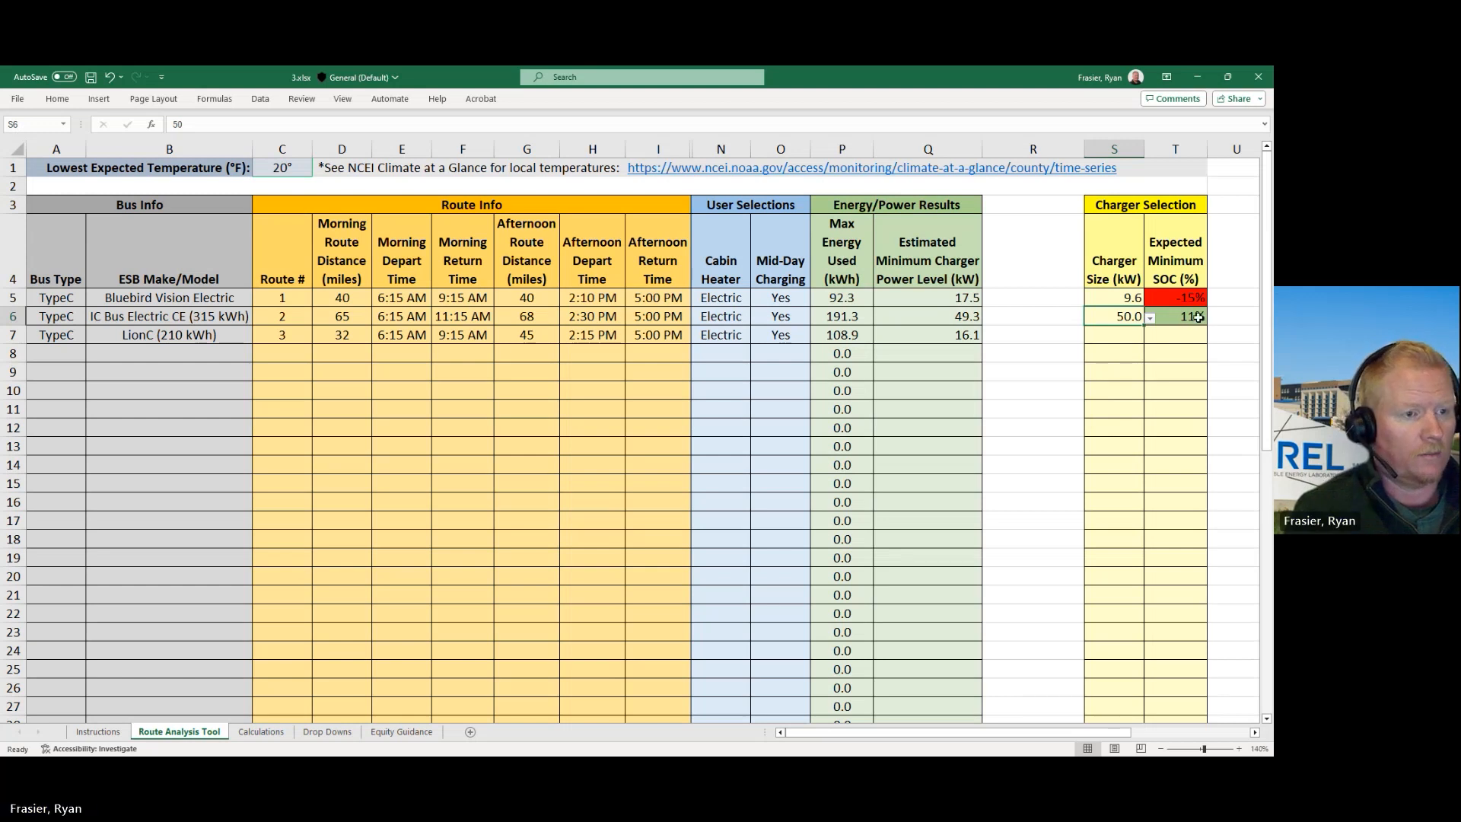
{"action": "left_click", "coordinate": [1113, 334]}
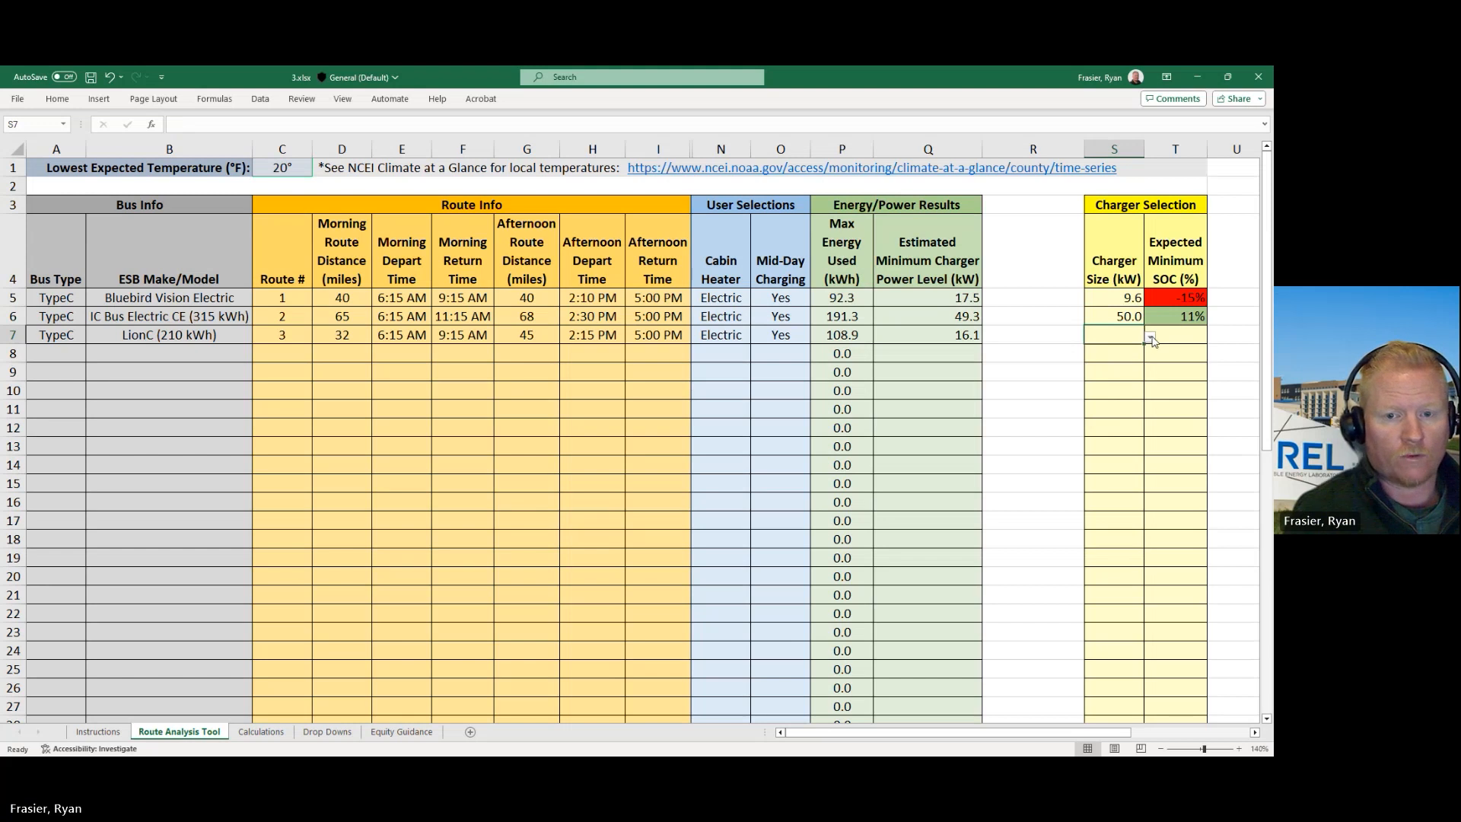
{"action": "left_click", "coordinate": [1119, 383]}
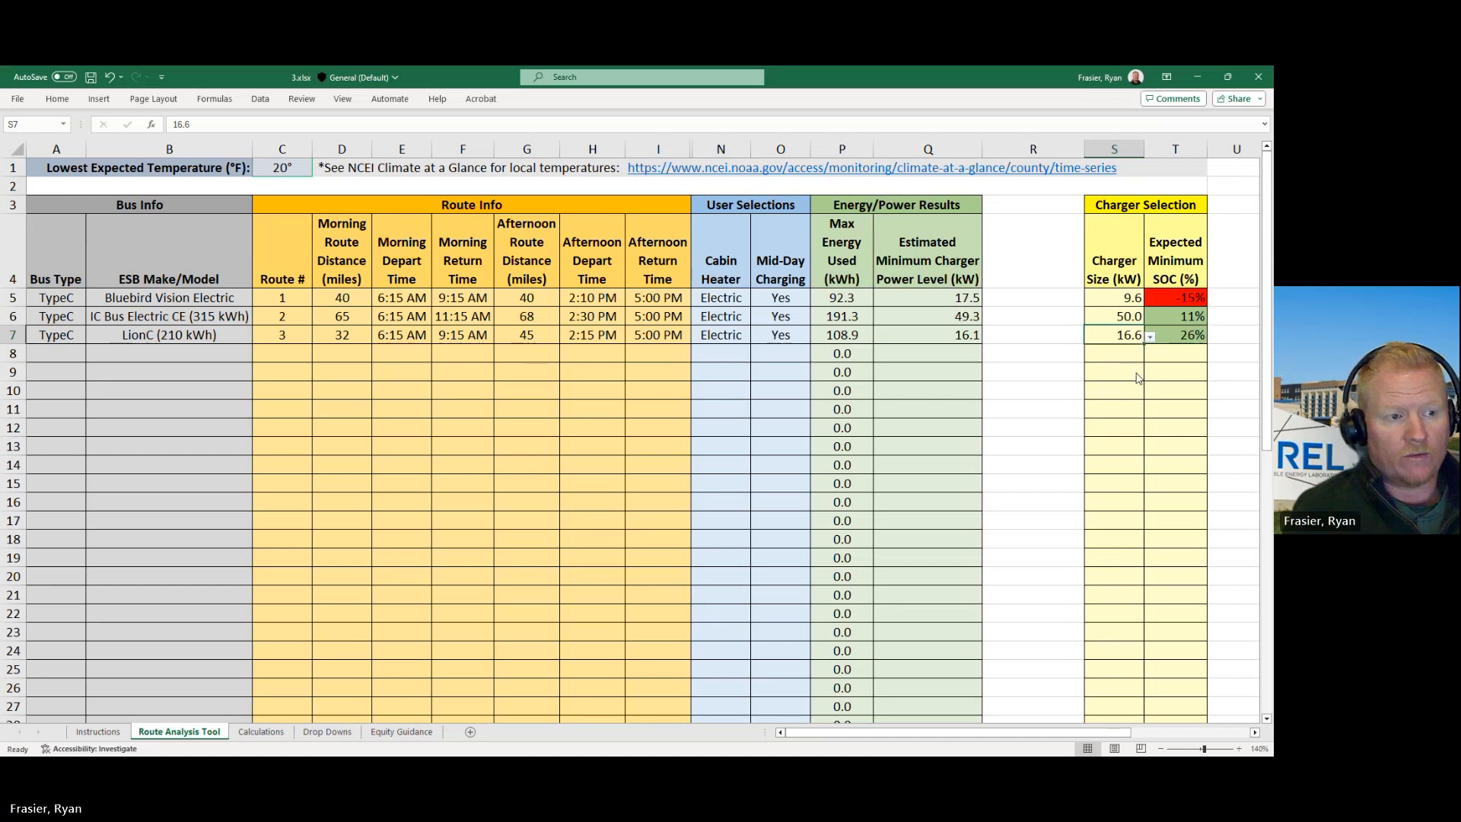
{"action": "left_click", "coordinate": [1135, 375]}
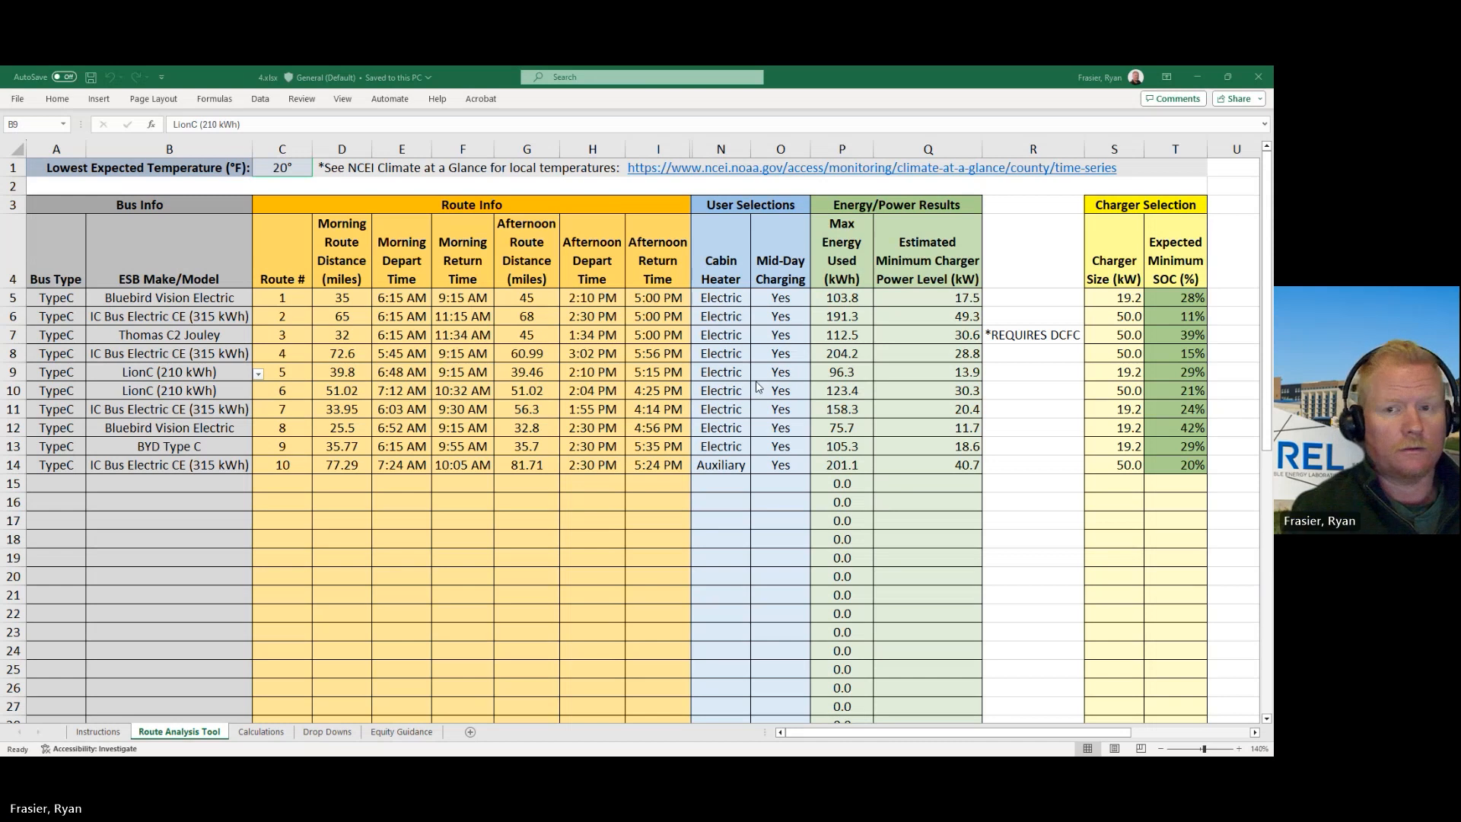
Change route 5's bus model to LionC (168 kWh) in the ten-route example
{"action": "left_click", "coordinate": [875, 375]}
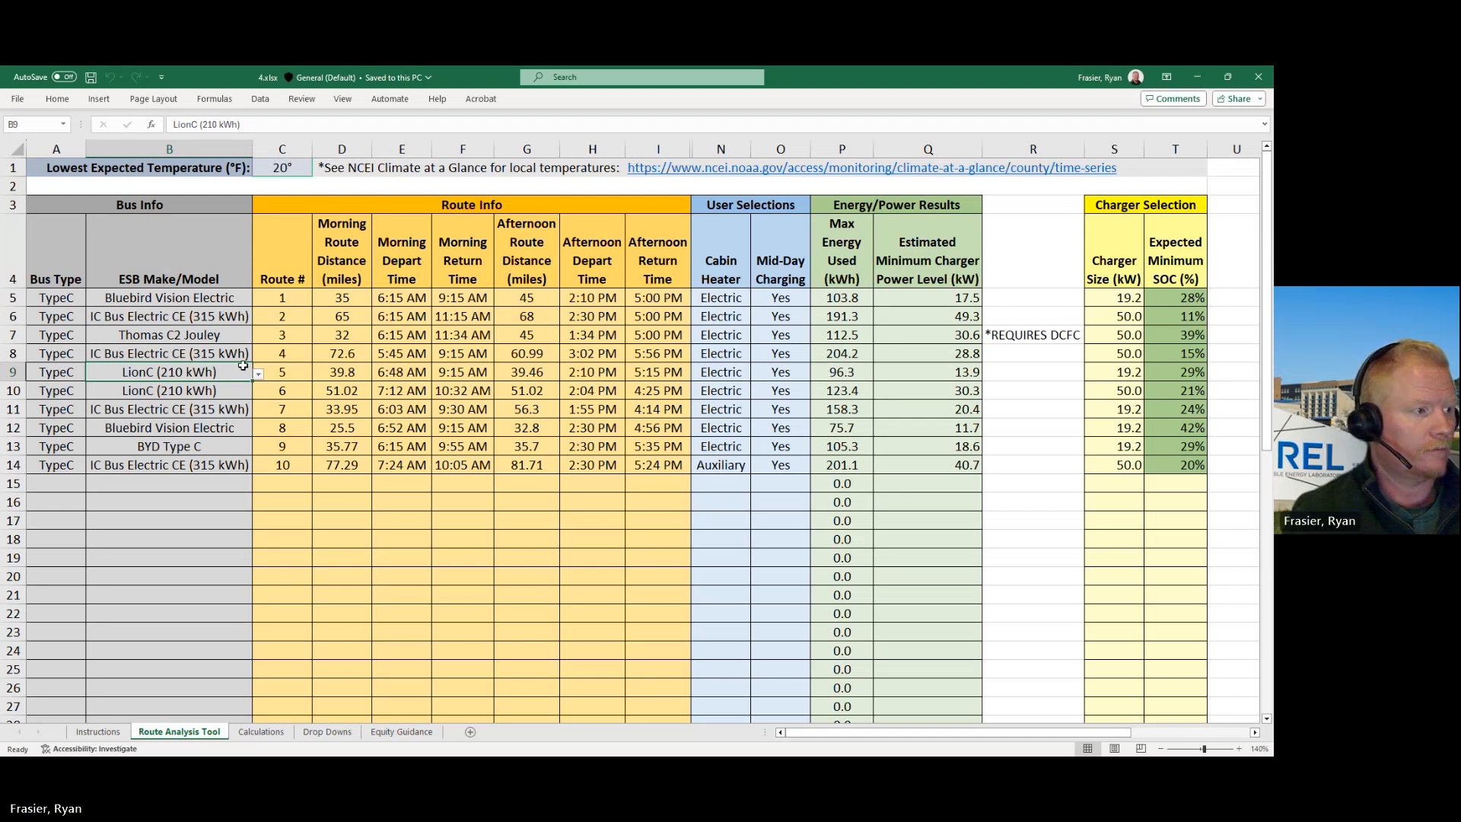
{"action": "left_click", "coordinate": [169, 454]}
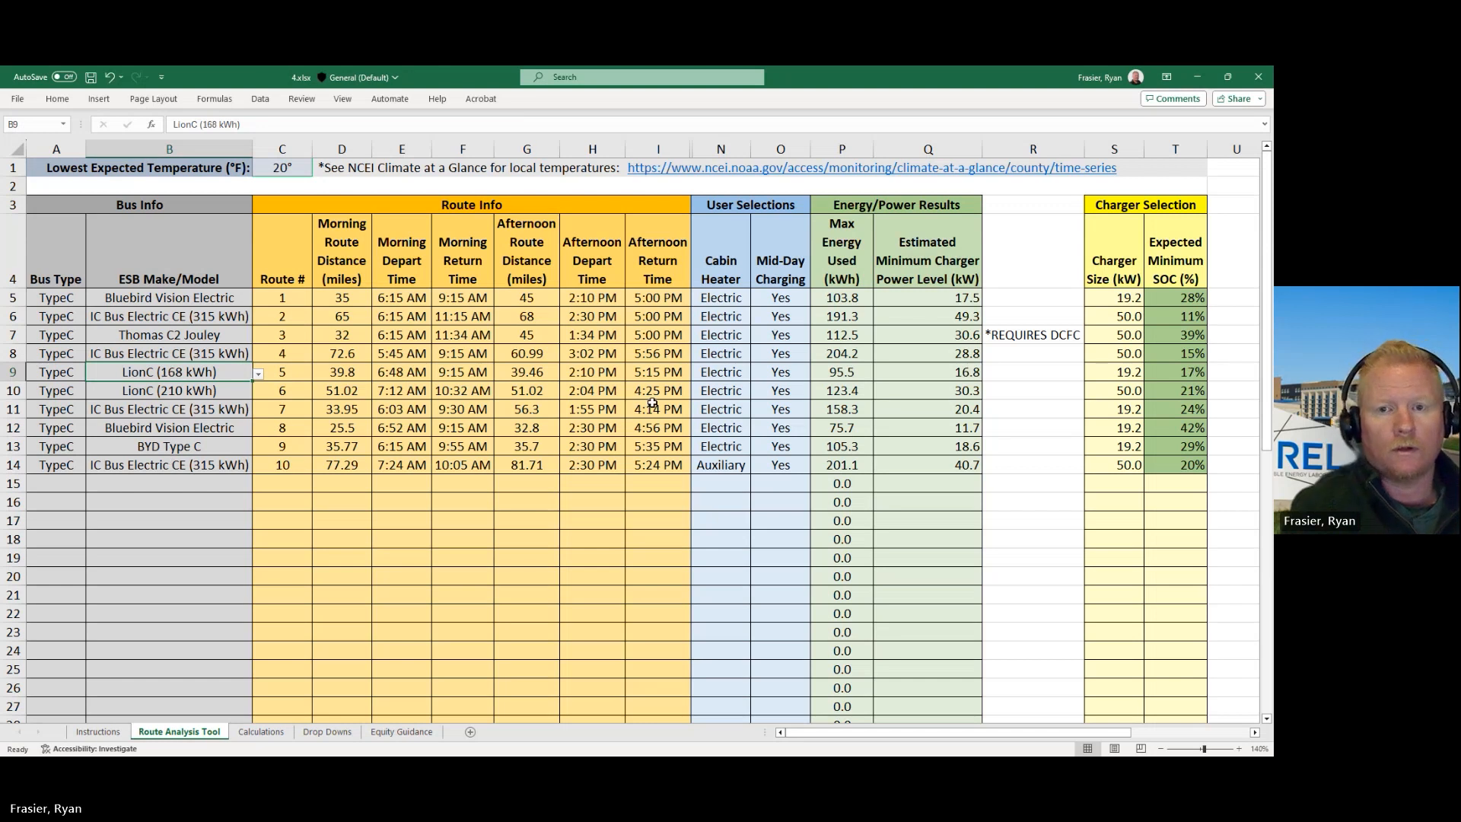